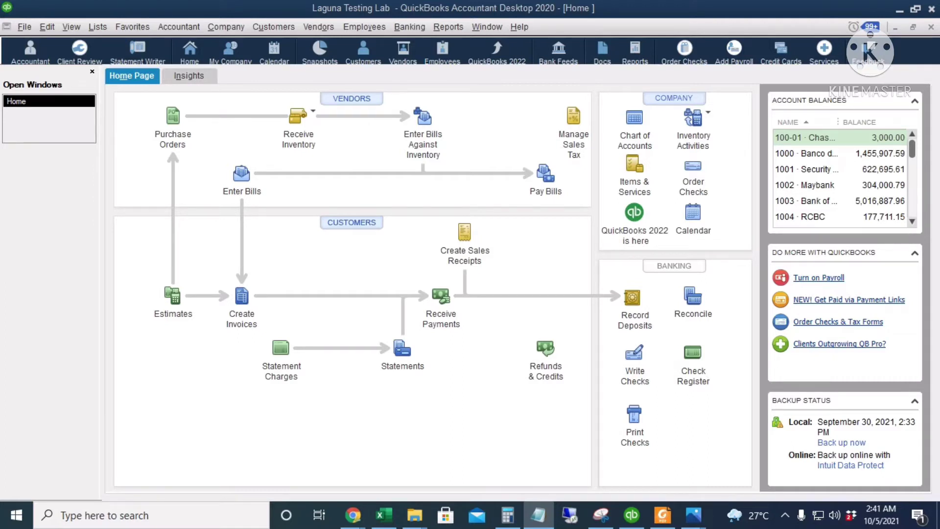
# - Review the 2009 Creditable Withholding Tax and 4014 Income Tax Payable balances in the Chart of Accounts
pyautogui.click(573, 245)
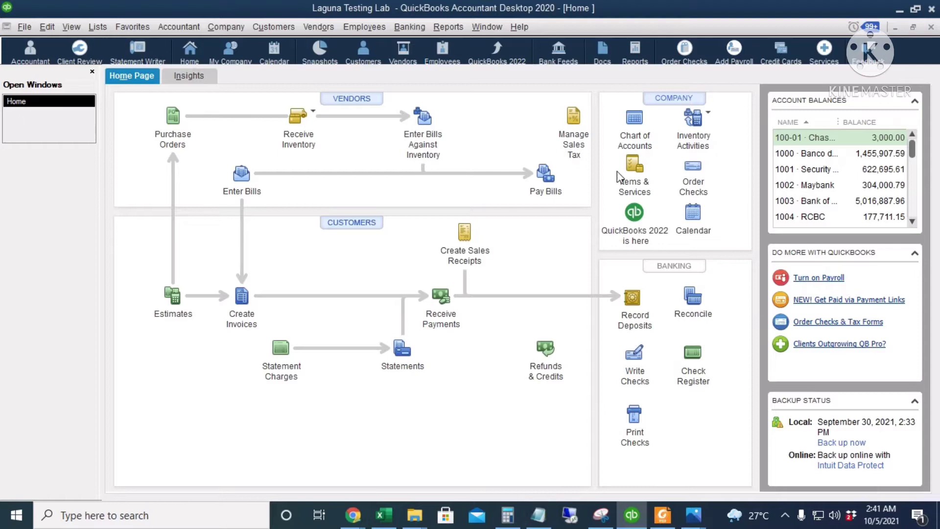
pyautogui.click(630, 128)
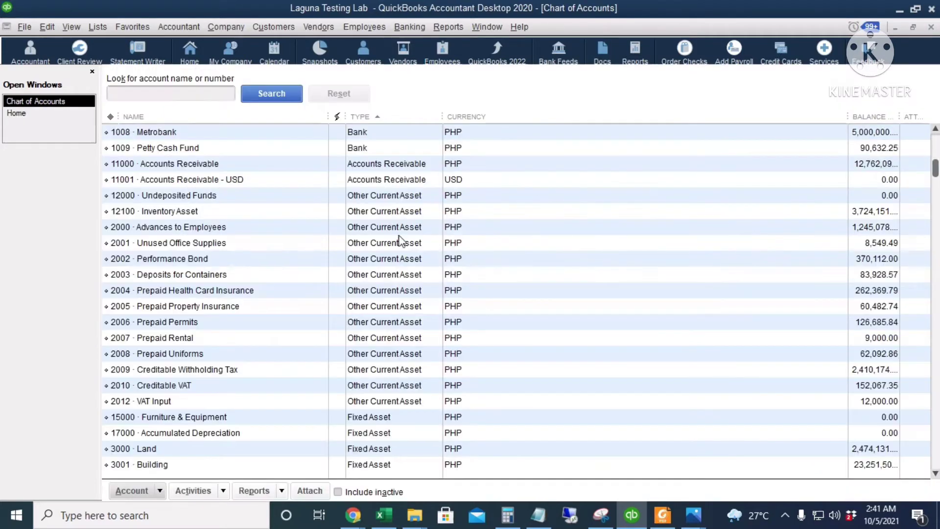
pyautogui.click(389, 369)
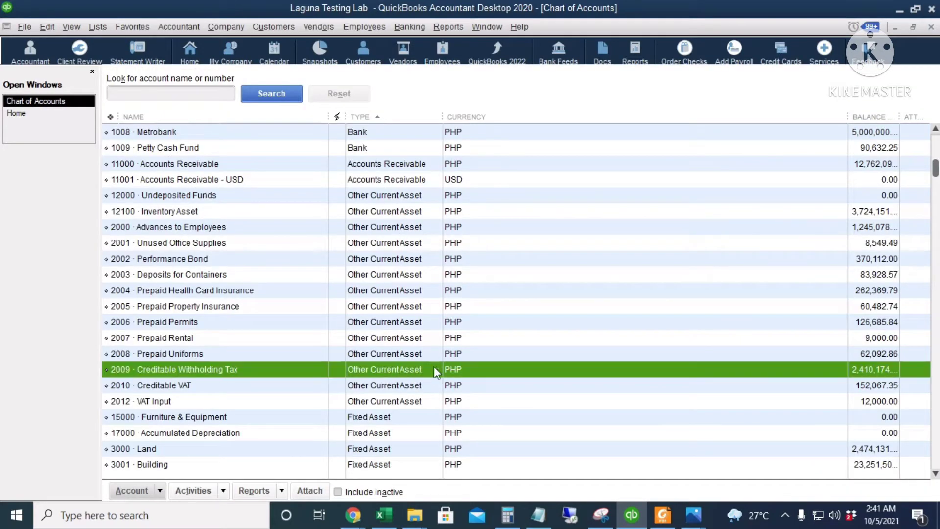
pyautogui.scroll(-2, 533, 318)
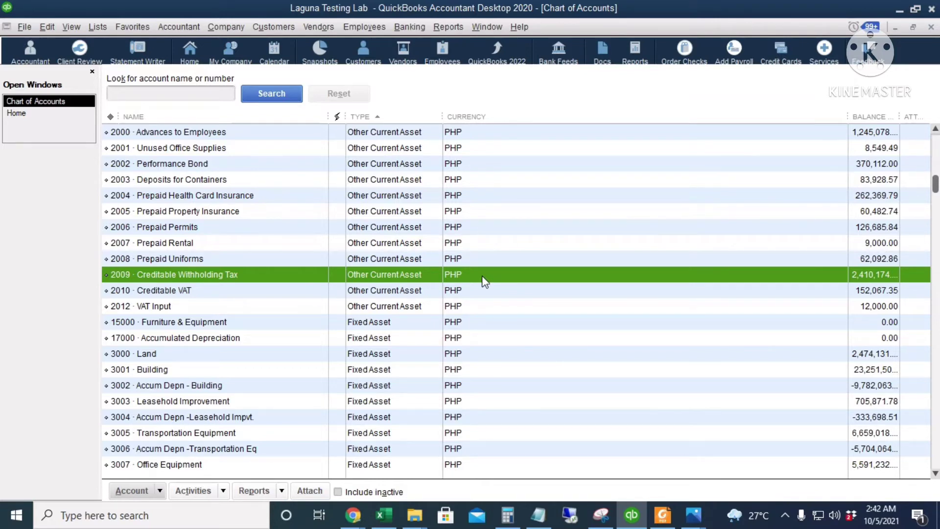
pyautogui.scroll(-3, 432, 401)
pyautogui.scroll(-9, 416, 430)
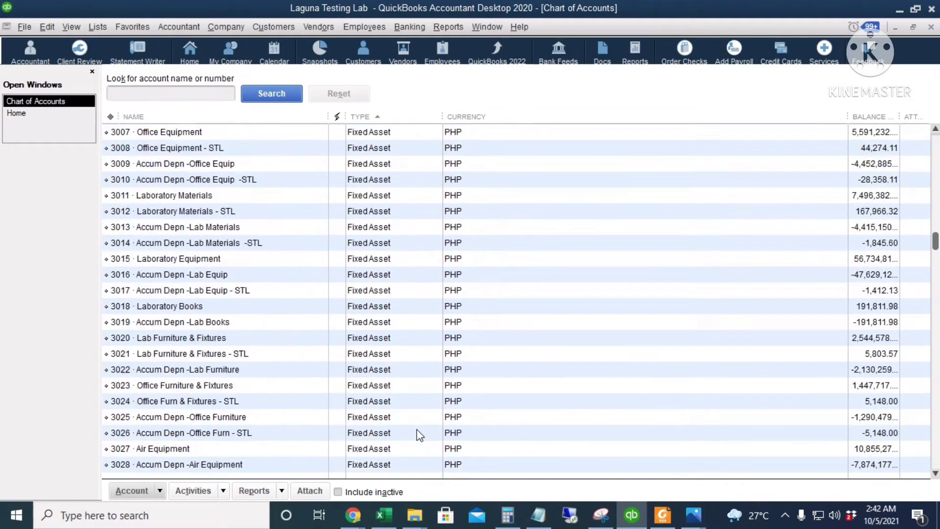
pyautogui.scroll(-2, 413, 433)
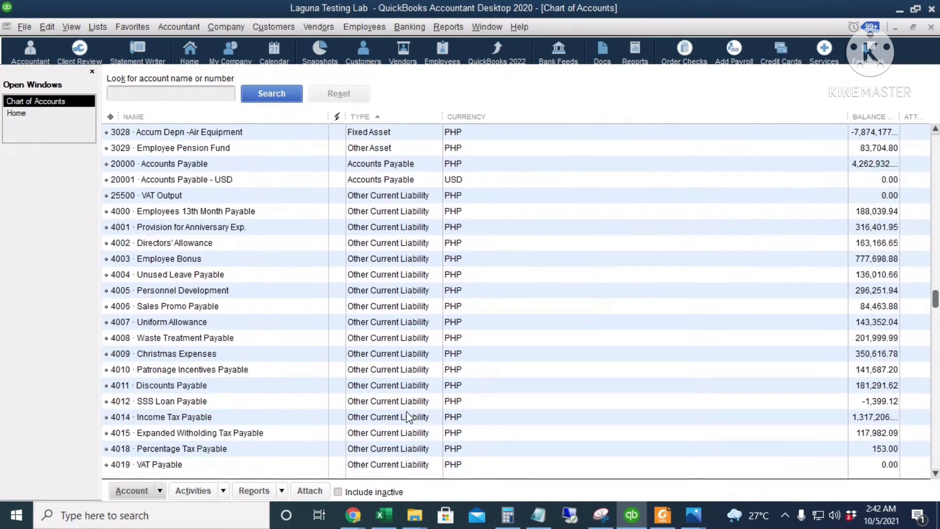
pyautogui.click(386, 419)
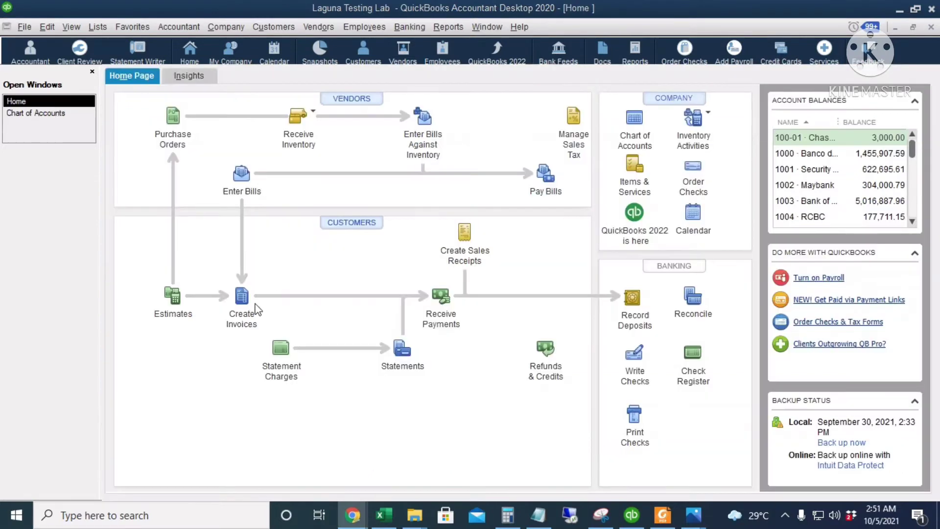
# - Start a new invoice for customer Tritan Merchandise and set its date
pyautogui.click(236, 304)
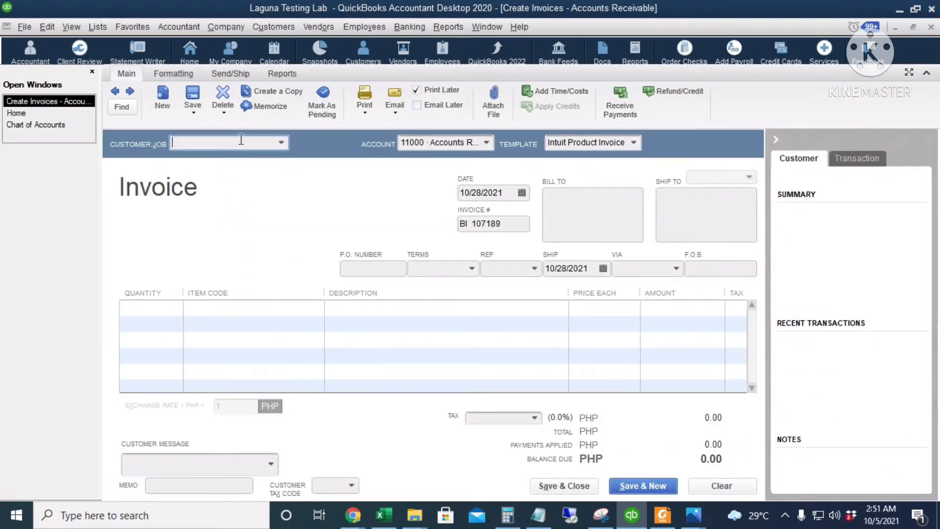
pyautogui.write('Tritan Merchandise')
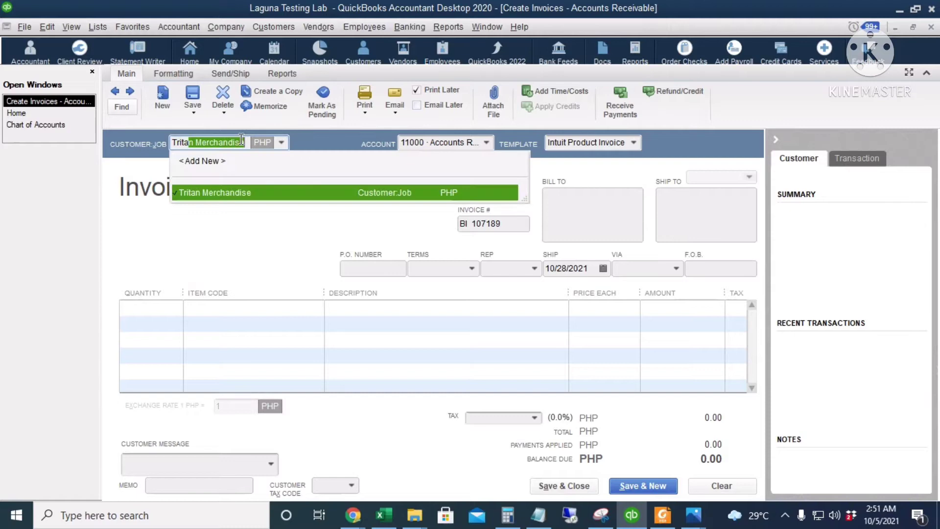
pyautogui.press('Tab')
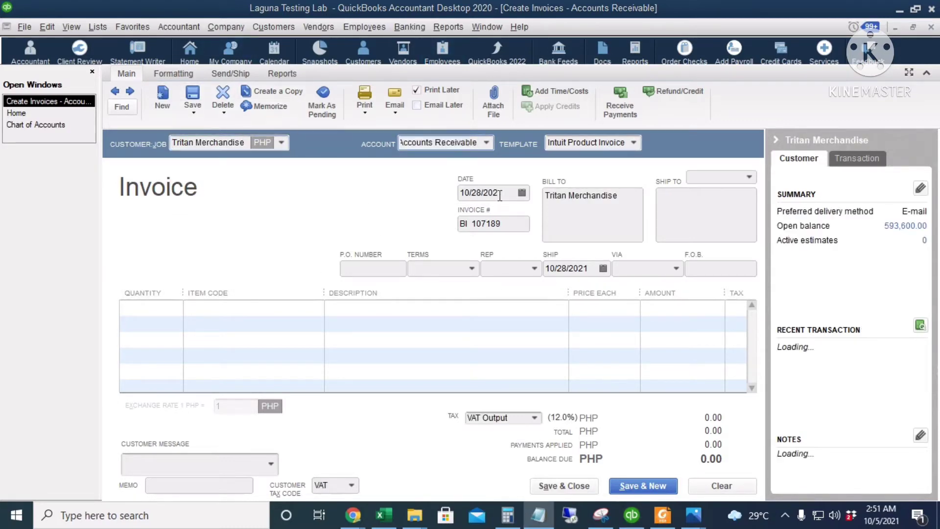
pyautogui.click(510, 198)
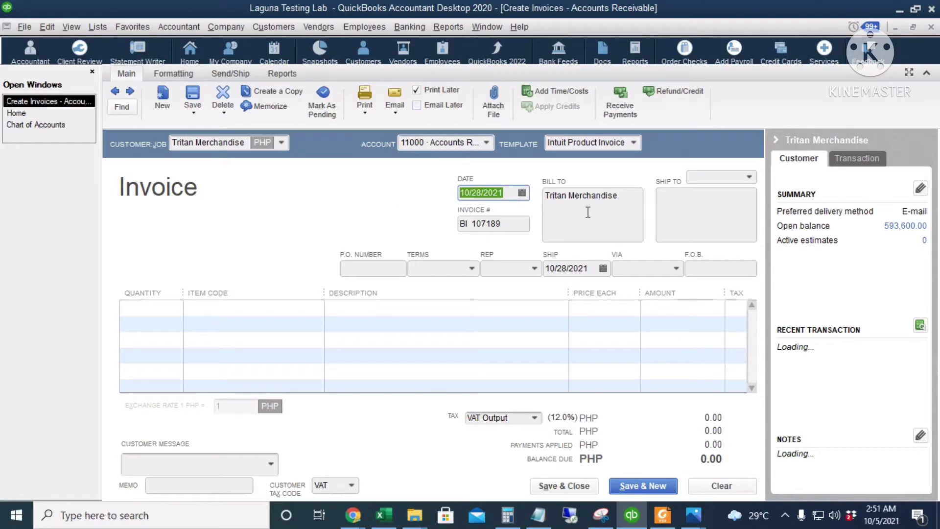
# - Add item 10025-69-1-A on the first line: quantity 100 at 1,300
pyautogui.click(201, 309)
pyautogui.click(317, 308)
pyautogui.click(278, 436)
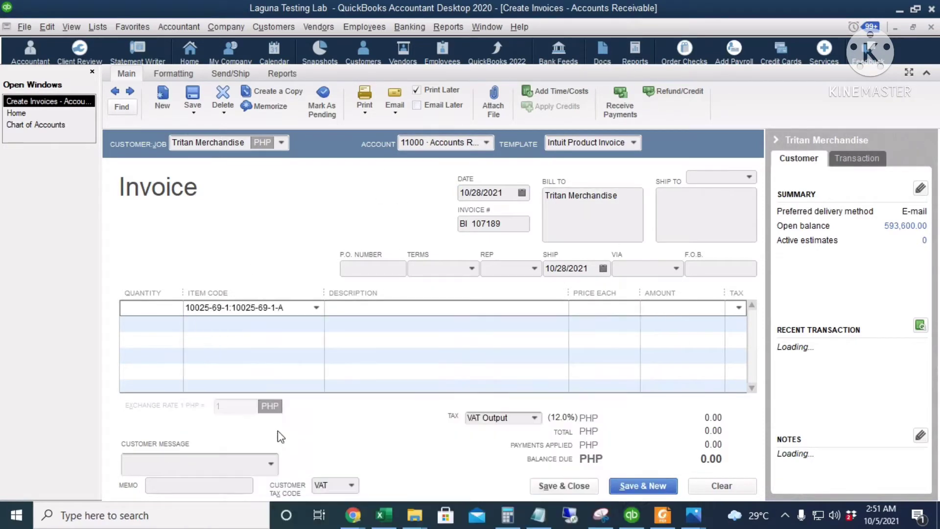
pyautogui.click(153, 307)
pyautogui.write('100')
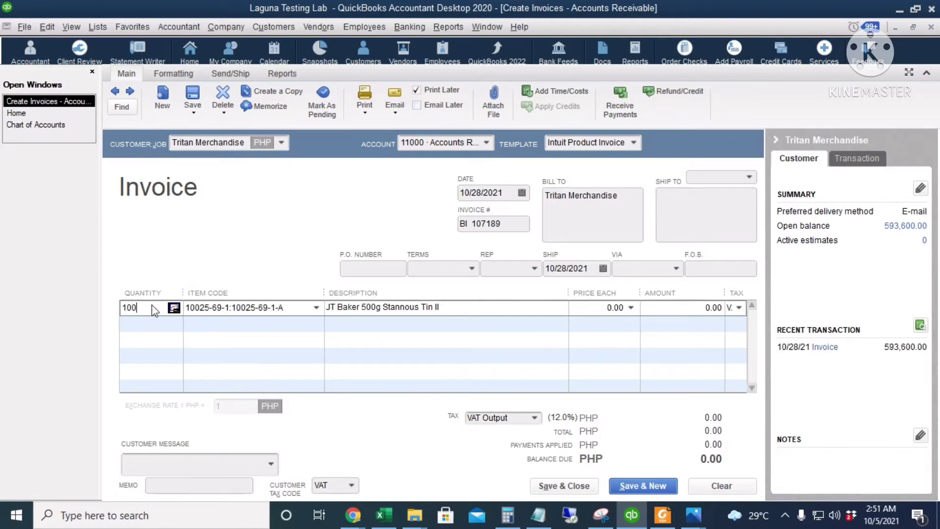
pyautogui.press('Tab')
pyautogui.press('Tab')
pyautogui.press('Tab')
pyautogui.write('1300')
pyautogui.press('Tab')
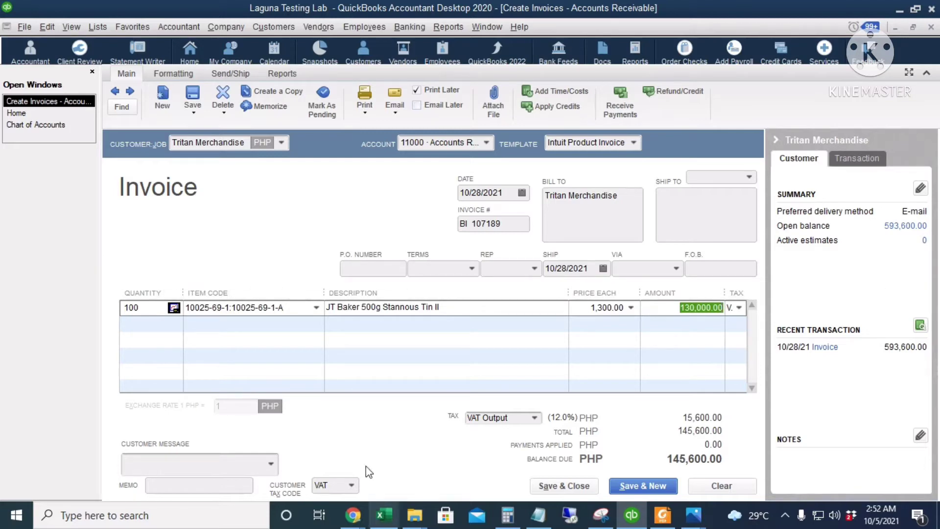
# - Add item 10025-73-7-A on the second line: quantity 150 at 1,200
pyautogui.click(289, 322)
pyautogui.click(316, 323)
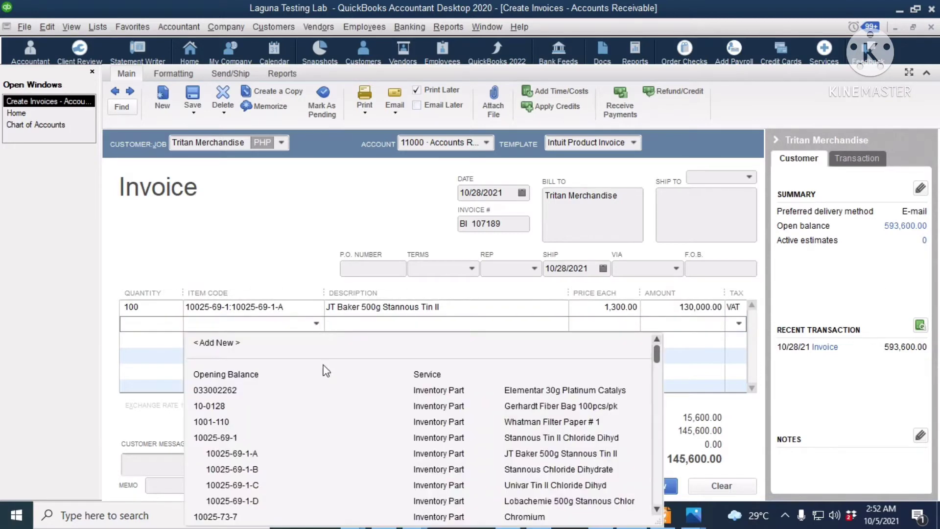
pyautogui.scroll(-2, 269, 474)
pyautogui.click(231, 437)
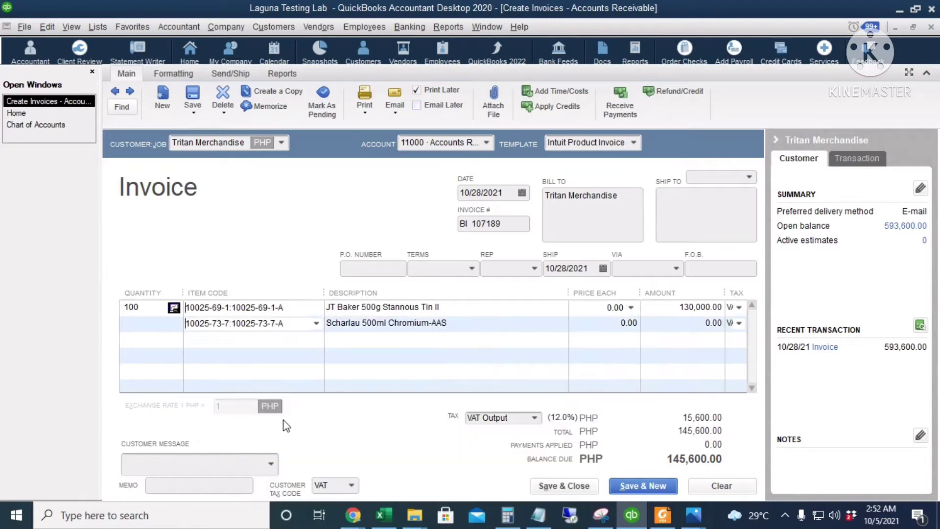
pyautogui.click(155, 327)
pyautogui.write('150')
pyautogui.press('Tab')
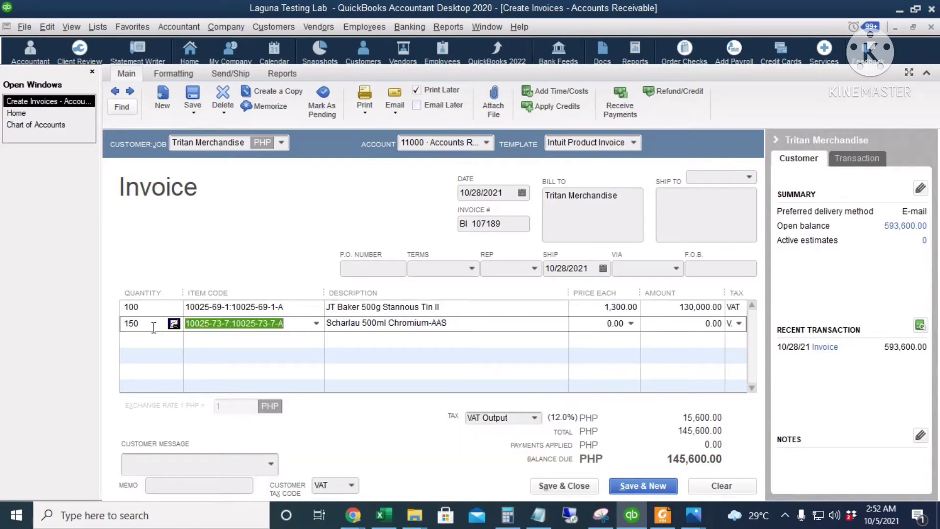
pyautogui.press('Tab')
pyautogui.press('Tab')
pyautogui.write('1200')
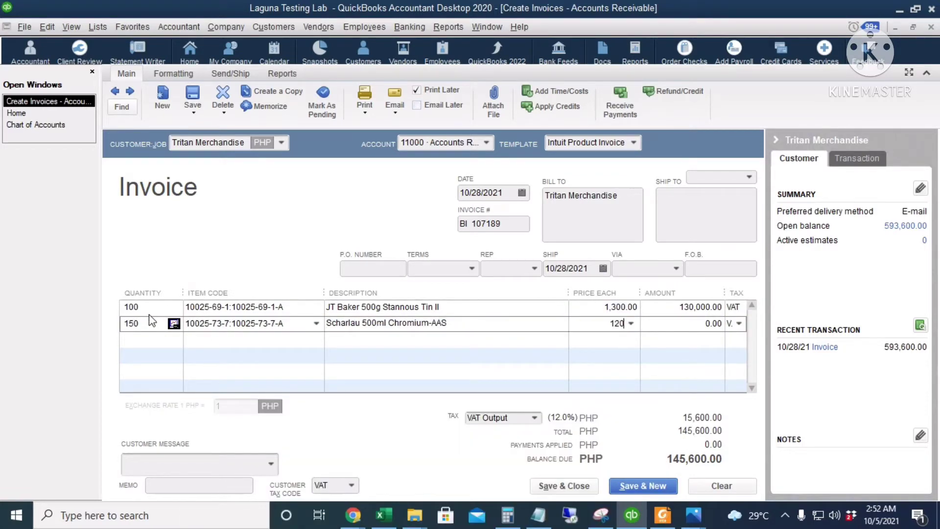
pyautogui.press('Tab')
pyautogui.click(252, 340)
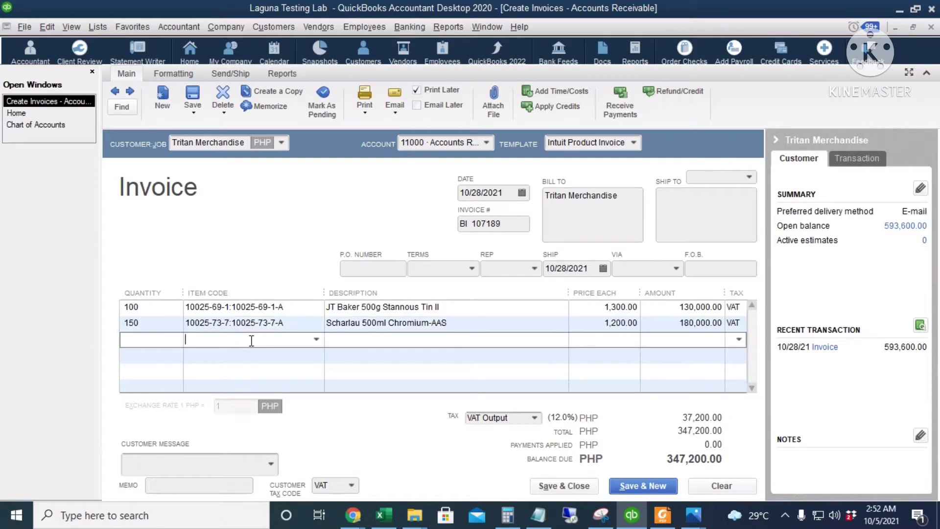
pyautogui.click(316, 340)
# - Add item 10025-73-7-B as line three, 200 at 1,100, dismissing the insufficient-quantity warning
pyautogui.click(257, 224)
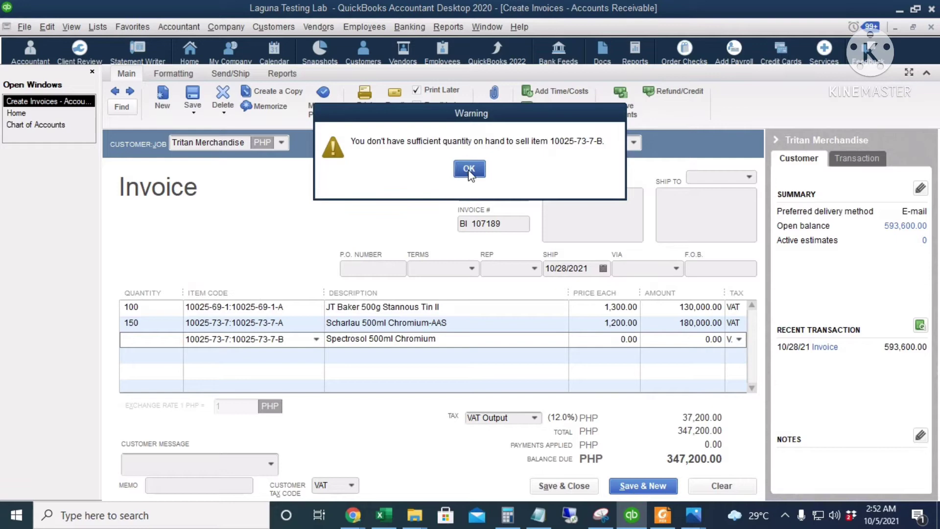
pyautogui.click(470, 169)
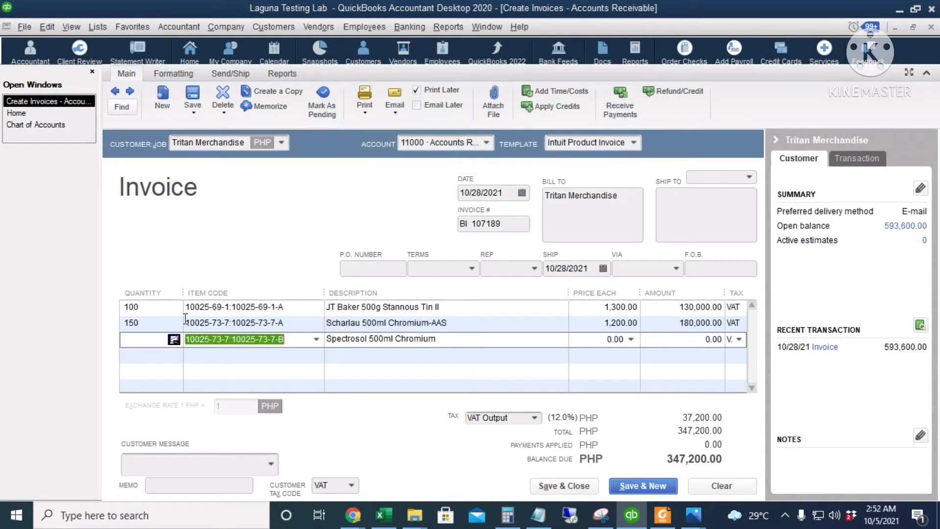
pyautogui.click(137, 338)
pyautogui.write('200')
pyautogui.press('Tab')
pyautogui.press('Tab')
pyautogui.press('Tab')
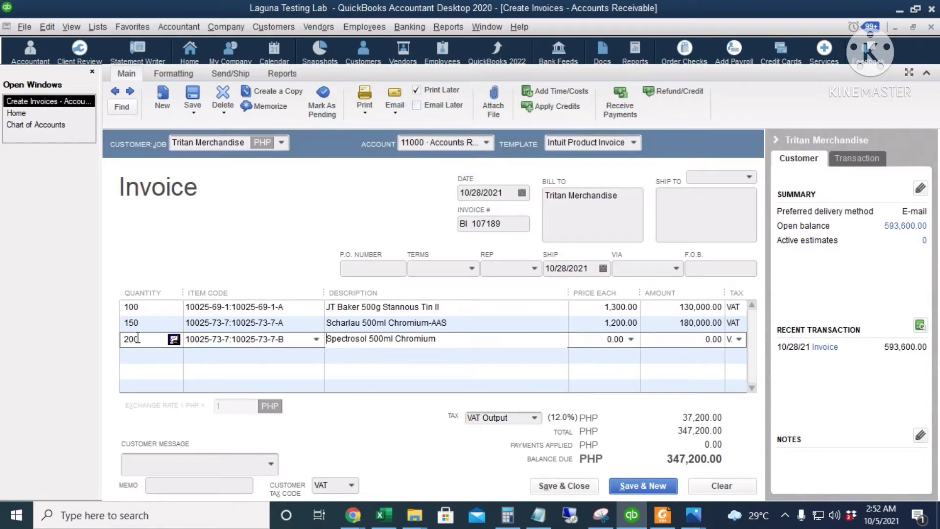
pyautogui.write('1,100')
pyautogui.press('Tab')
# - Add a Subtotal line, then save the invoice, keeping number BI 107189
pyautogui.click(221, 357)
pyautogui.write('Subtotal')
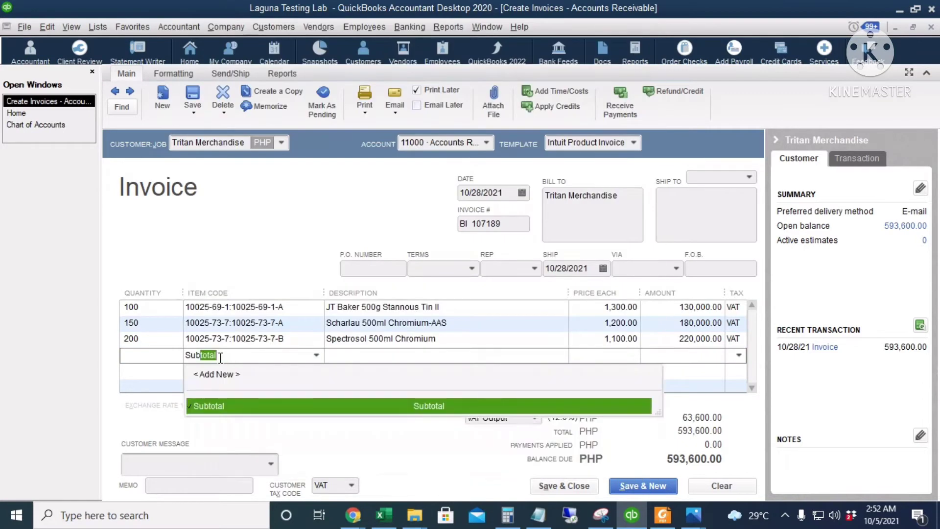
pyautogui.press('Tab')
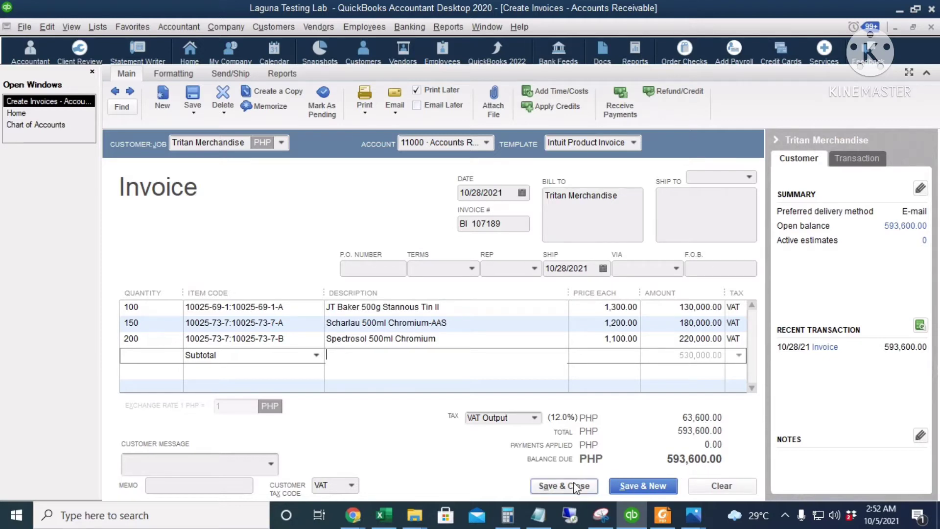
pyautogui.click(561, 487)
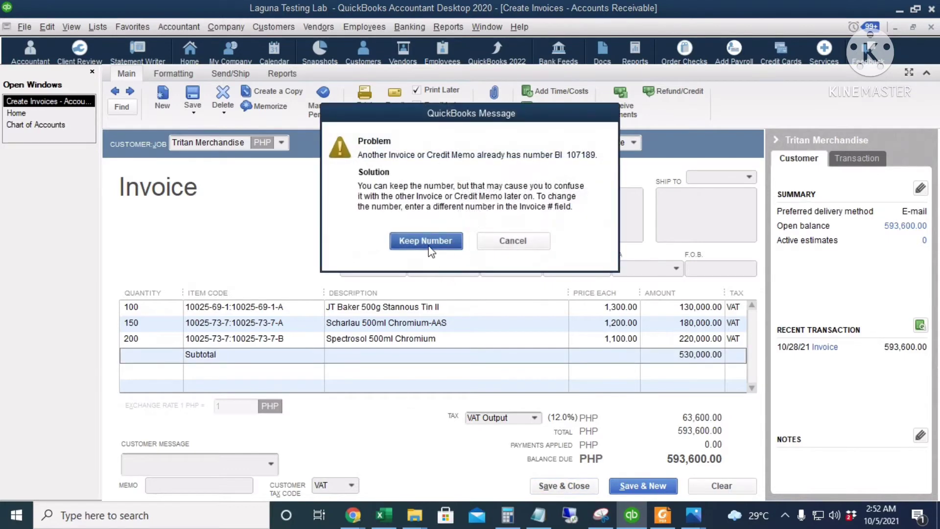
pyautogui.click(430, 245)
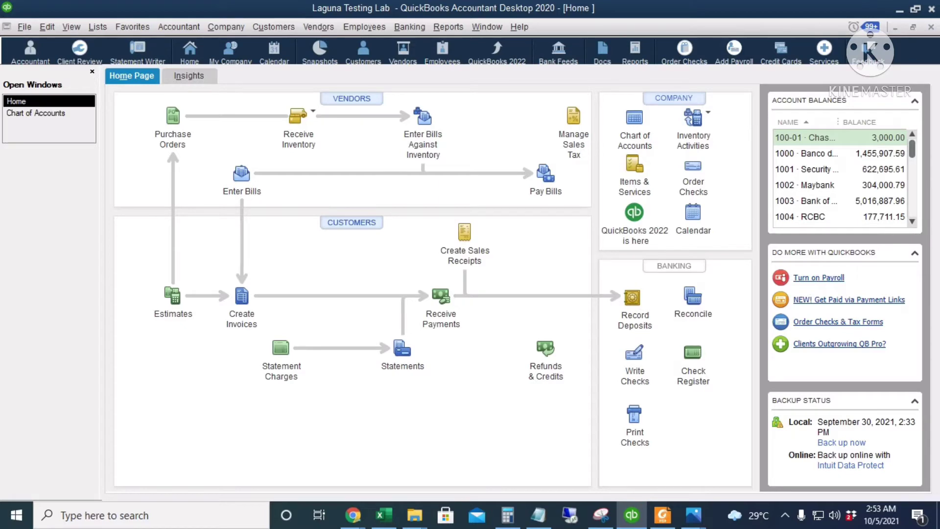
# - Start a new general journal entry dated 10/29/2021
pyautogui.click(223, 28)
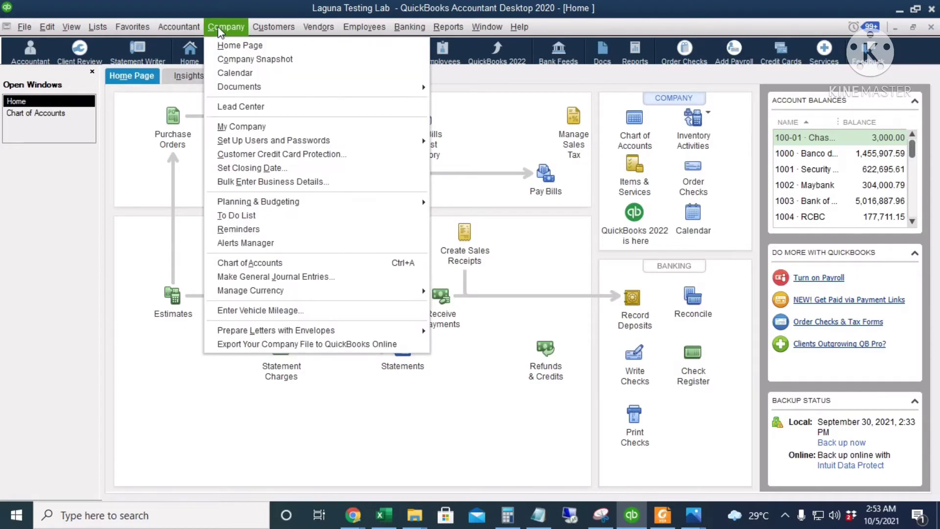
pyautogui.click(308, 277)
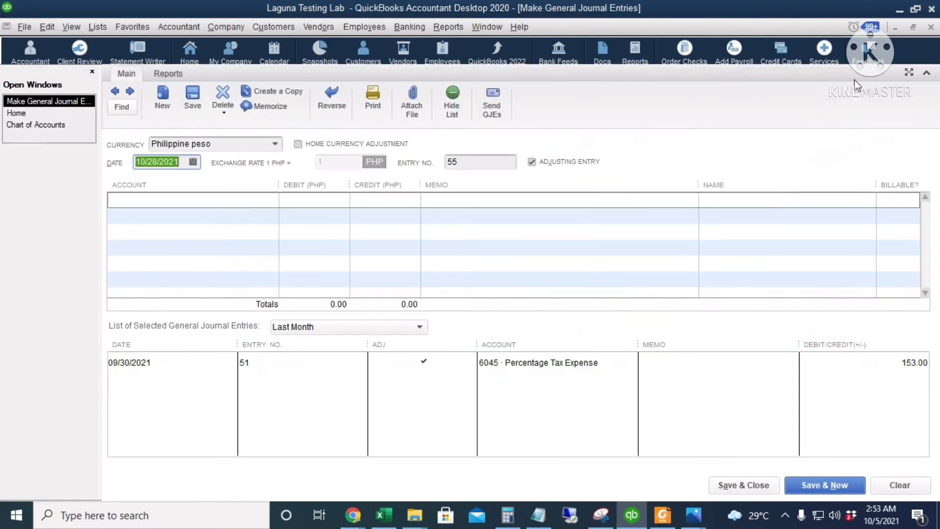
pyautogui.click(193, 163)
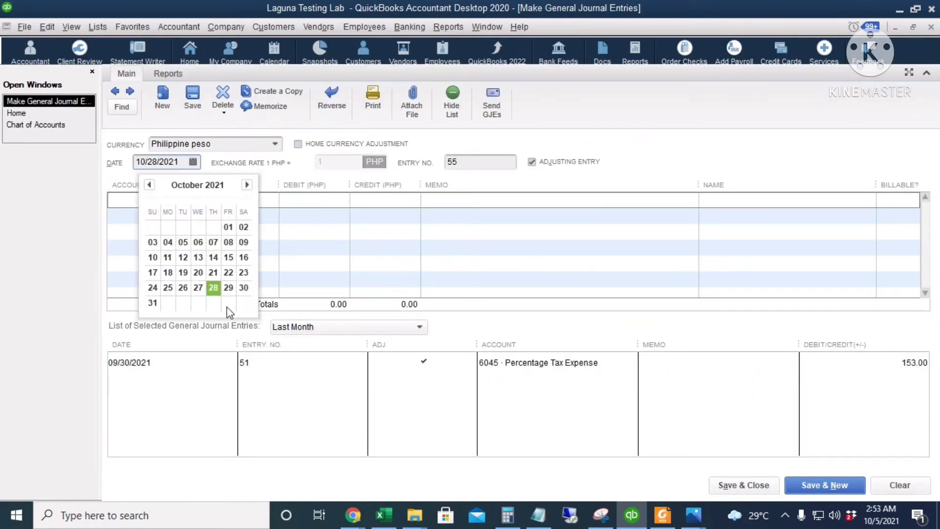
pyautogui.click(229, 289)
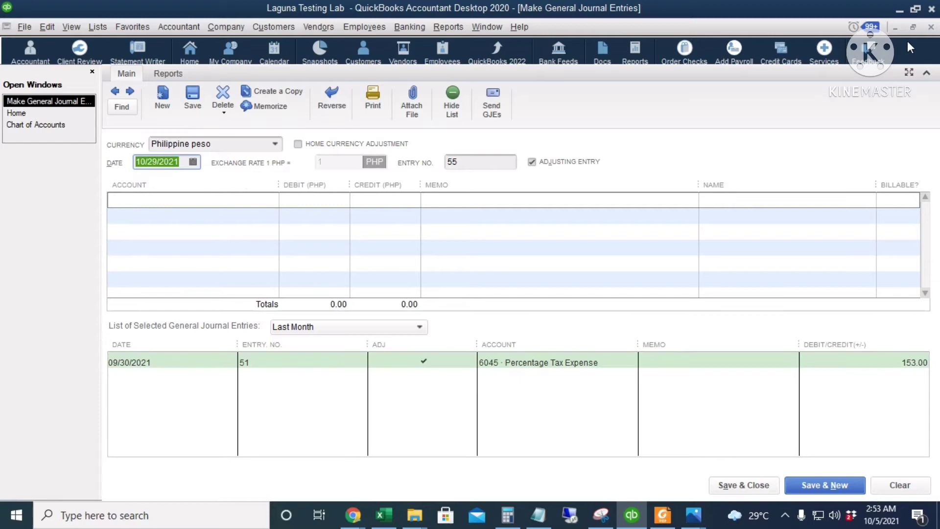
# - Credit 11000 Accounts Receivable 530,000.00 × .02 = 10,600.00, with name Tritan Merchandise
pyautogui.click(207, 201)
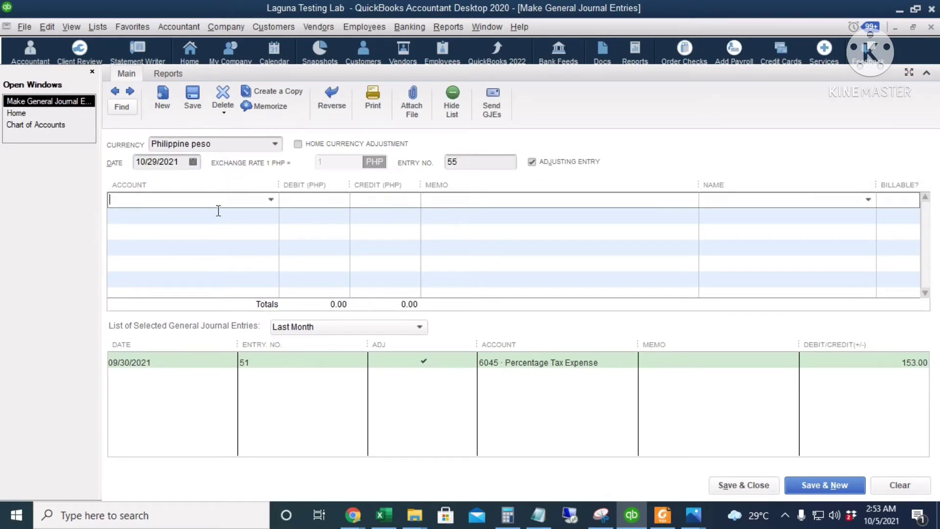
pyautogui.write('Accounts Payable')
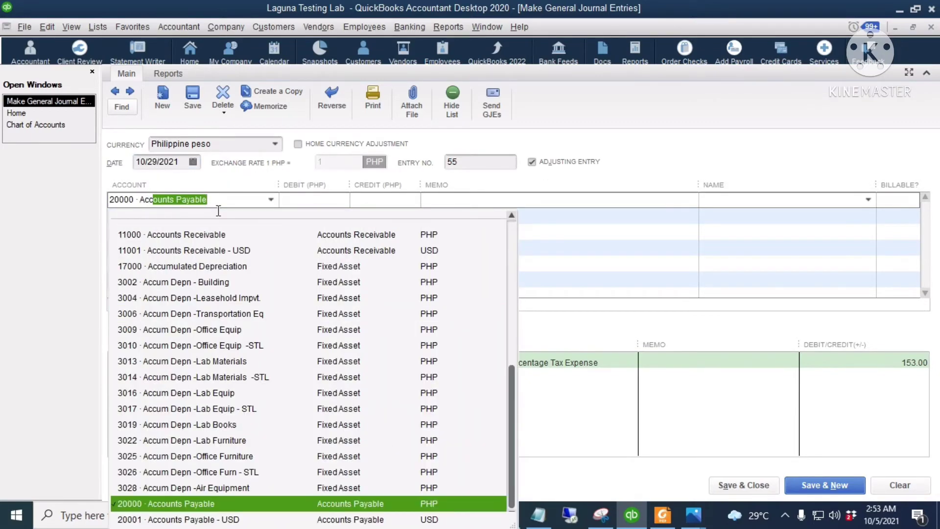
pyautogui.click(313, 235)
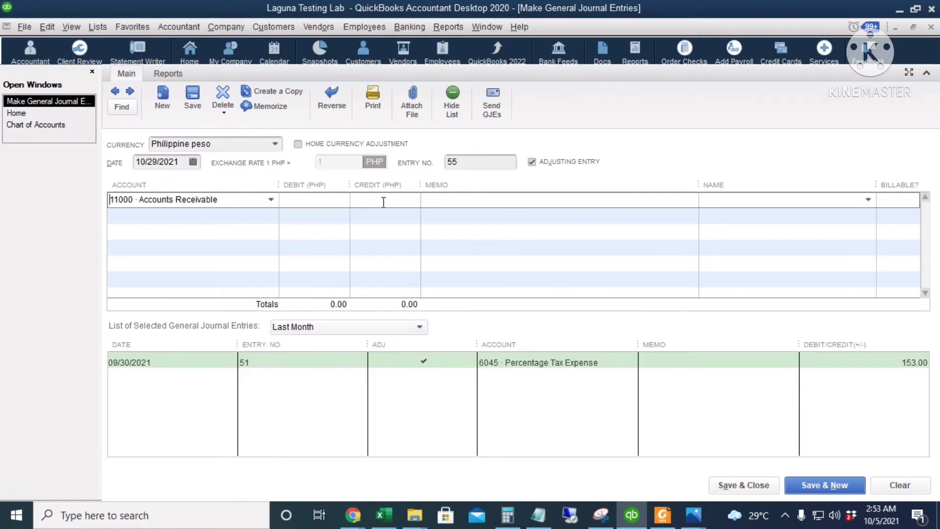
pyautogui.write('530,000.00 ')
pyautogui.write('* .02')
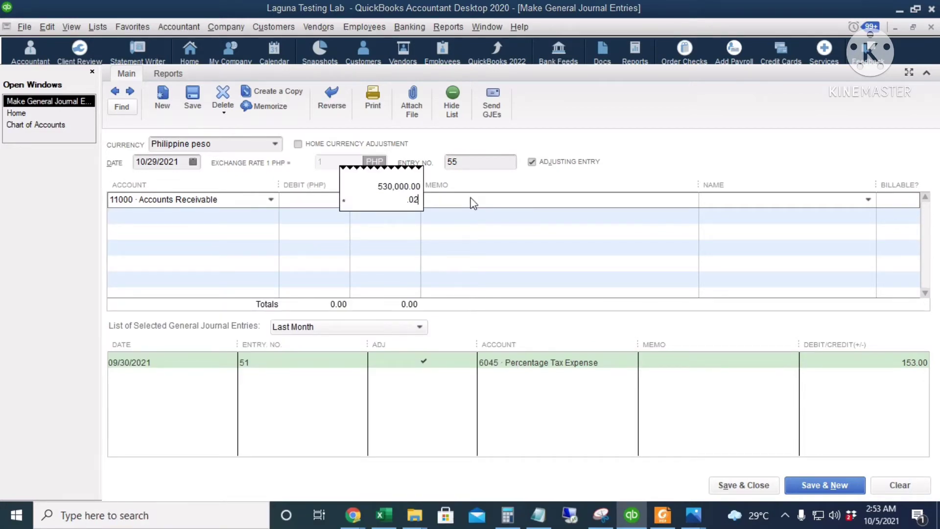
pyautogui.press('Return')
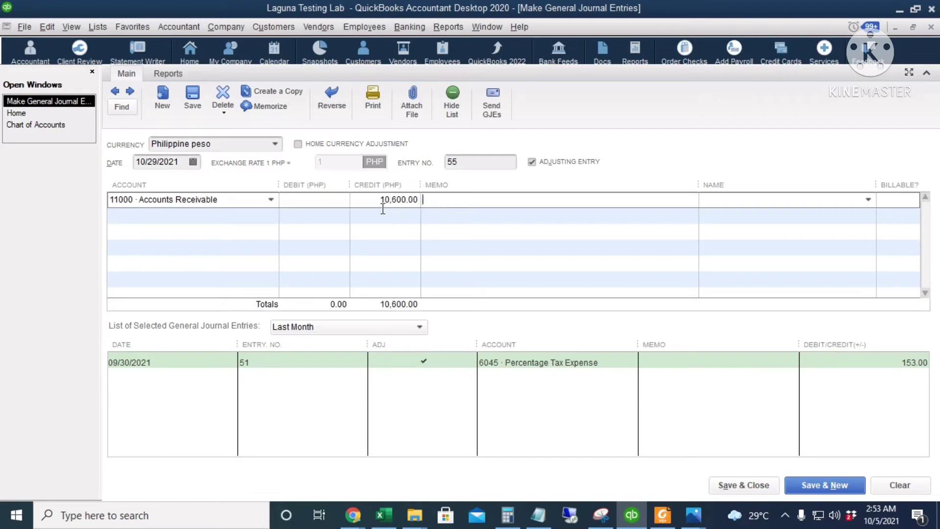
pyautogui.moveTo(360, 201); pyautogui.dragTo(427, 199)
pyautogui.click(722, 203)
pyautogui.write('Tritan Merchandise')
# - Debit 2009 Creditable Withholding Tax on the second line and save the entry
pyautogui.click(193, 215)
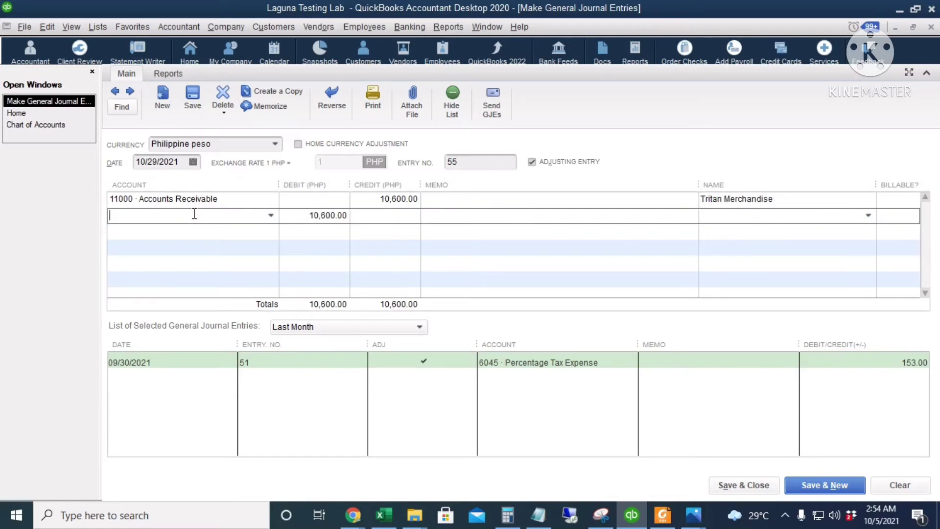
pyautogui.write('Creditable Withholding Tax')
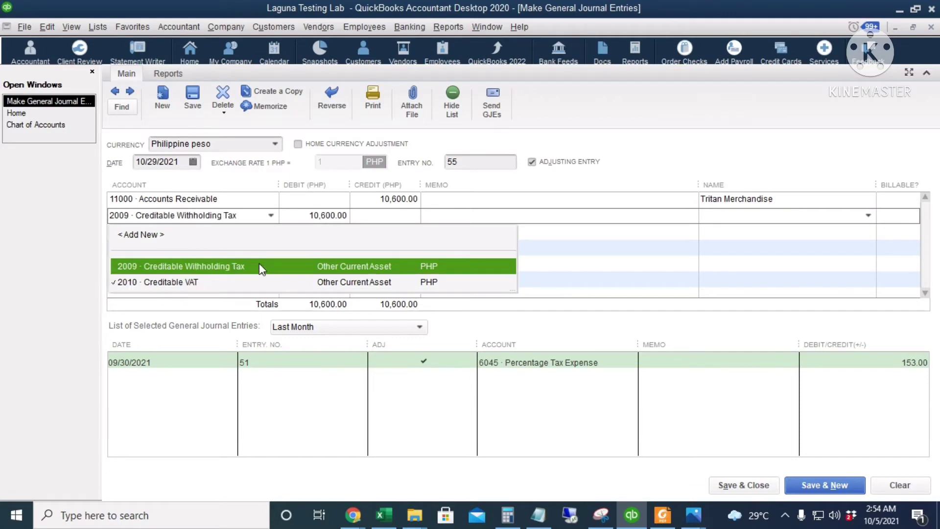
pyautogui.click(260, 265)
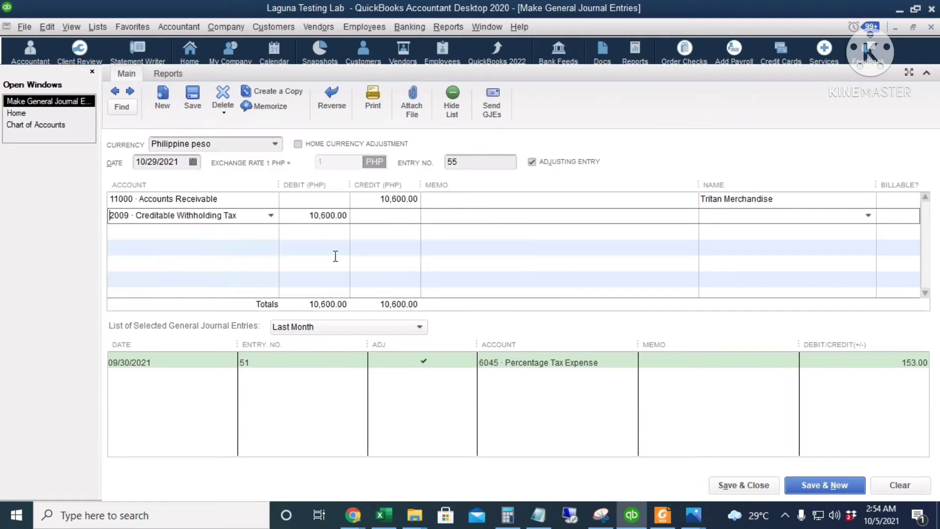
pyautogui.click(735, 488)
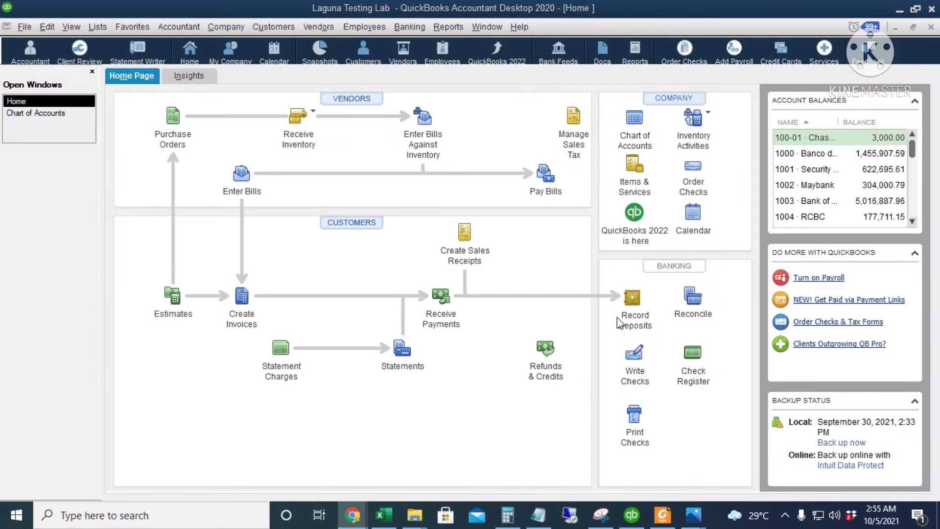
# - Receive a payment from Tritan Merchandise of 593600 − 10600 = 583,000.00
pyautogui.click(438, 298)
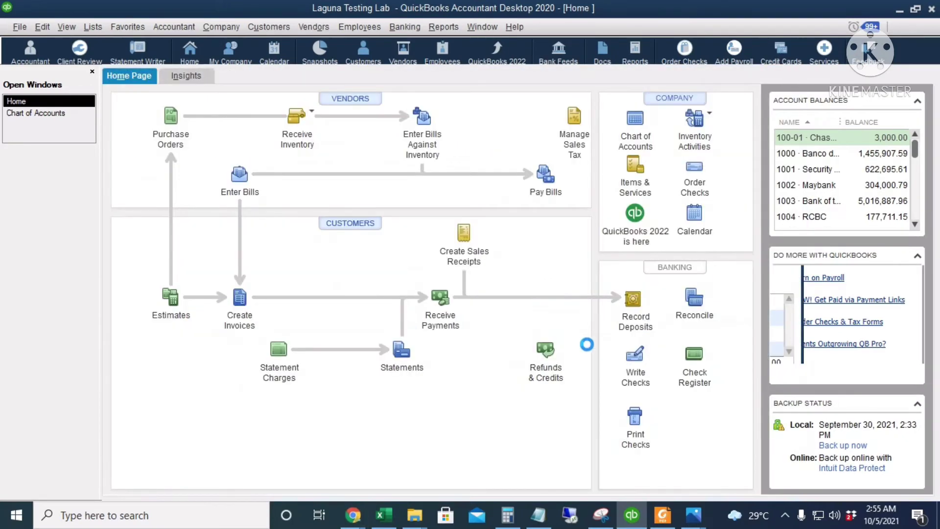
pyautogui.write('Tritan Merchandise')
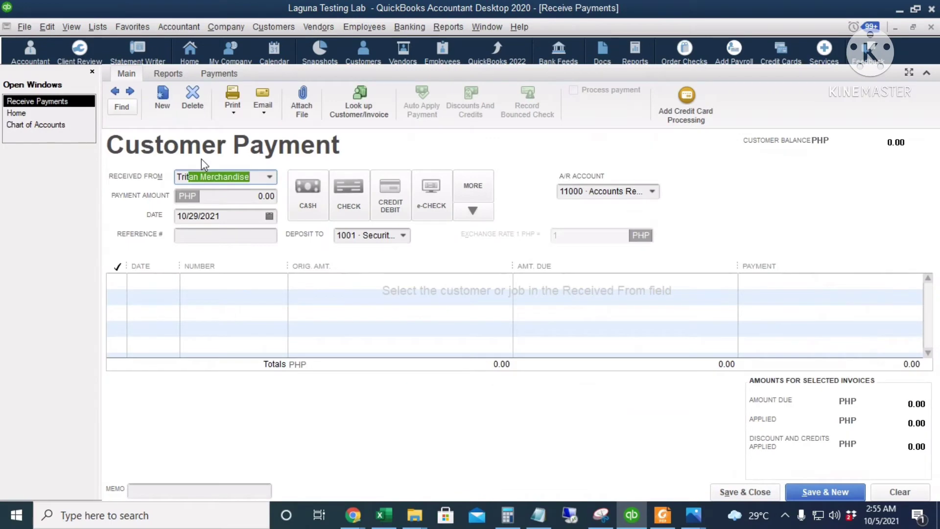
pyautogui.press('Tab')
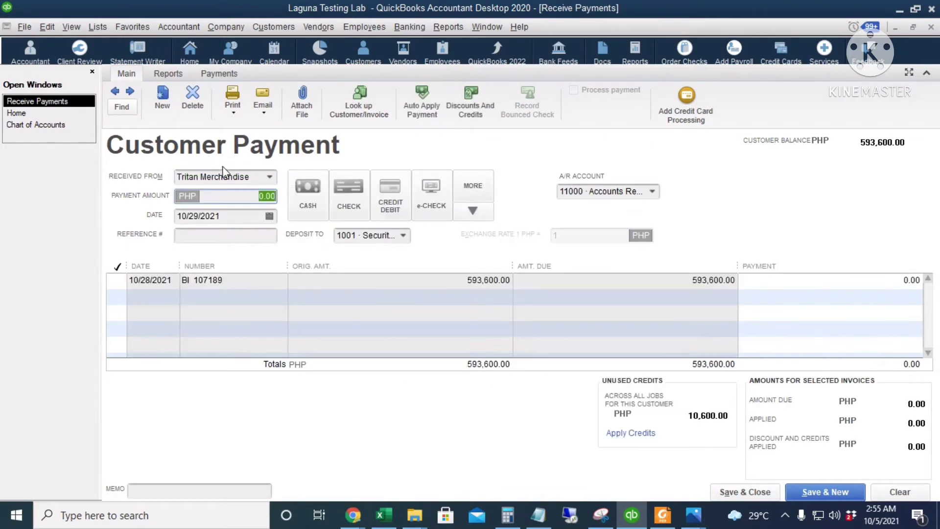
pyautogui.press('BackSpace')
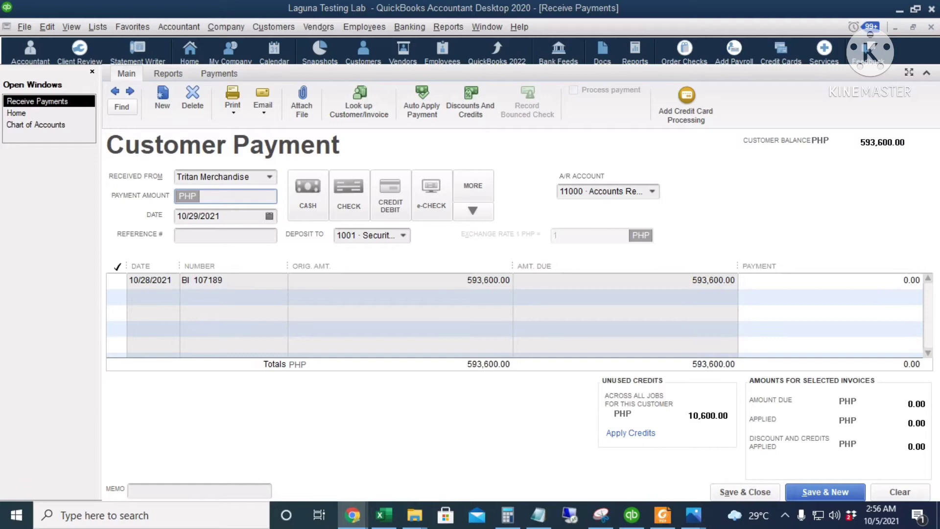
pyautogui.click(219, 198)
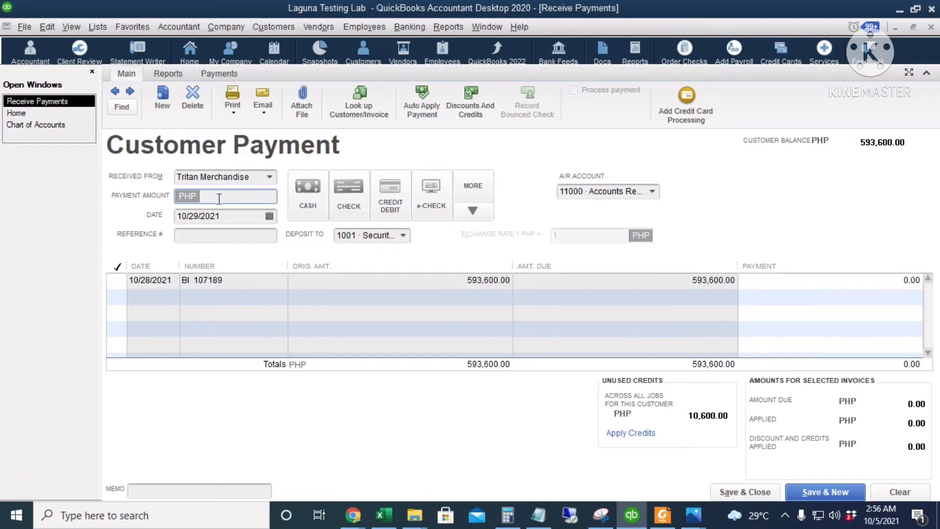
pyautogui.write('593600')
pyautogui.press('-')
pyautogui.write('10600')
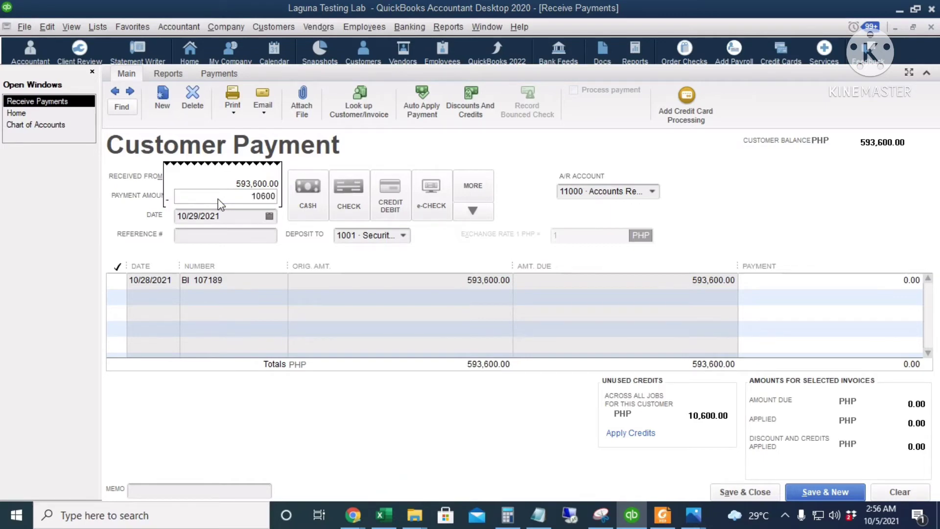
pyautogui.press('Return')
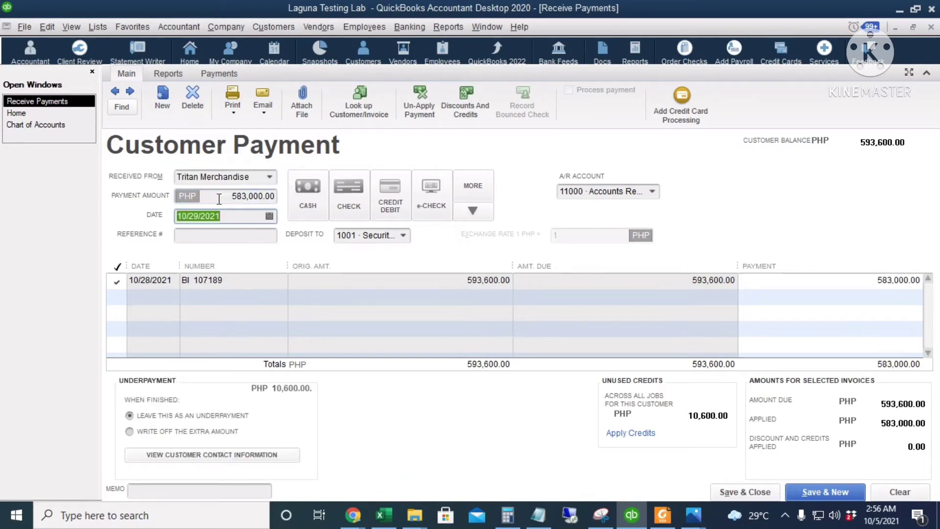
# - Set the payment's Deposit To account to 1001 · Security Bank
pyautogui.click(223, 198)
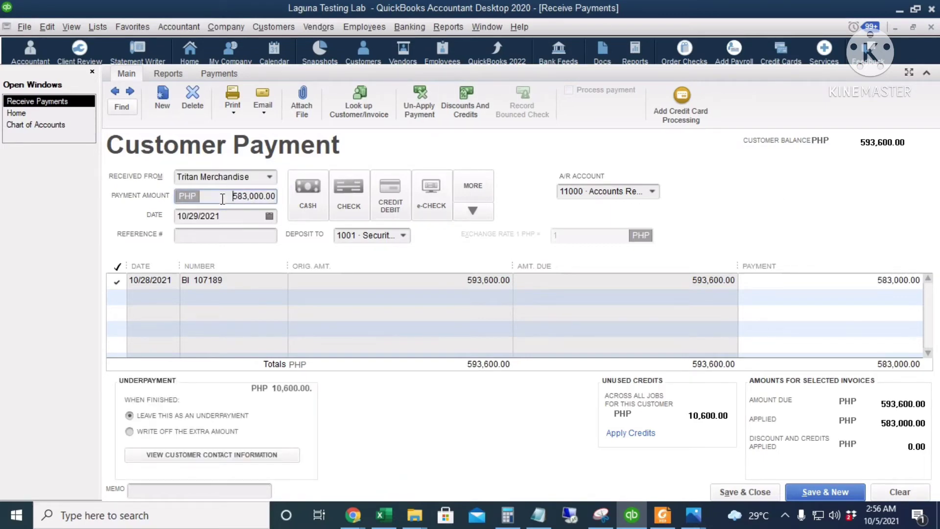
pyautogui.moveTo(222, 198); pyautogui.dragTo(275, 198)
pyautogui.click(403, 235)
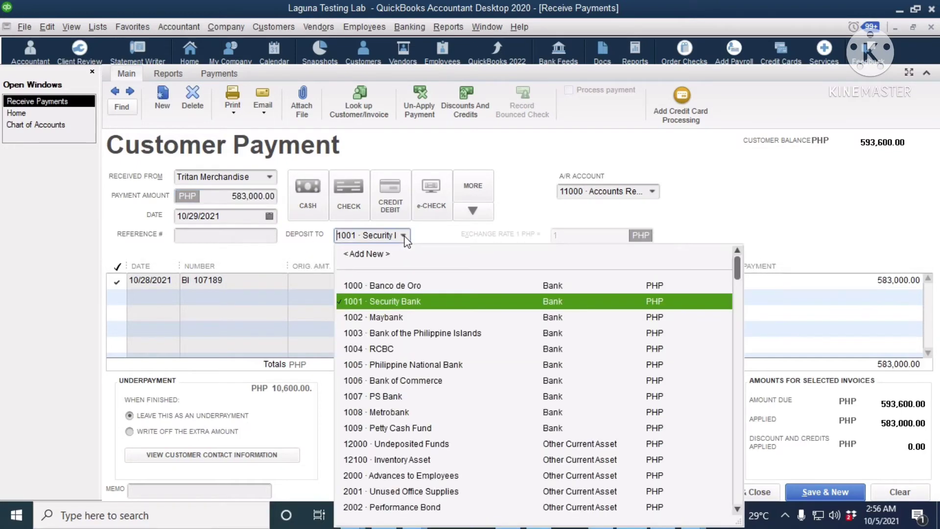
pyautogui.click(404, 237)
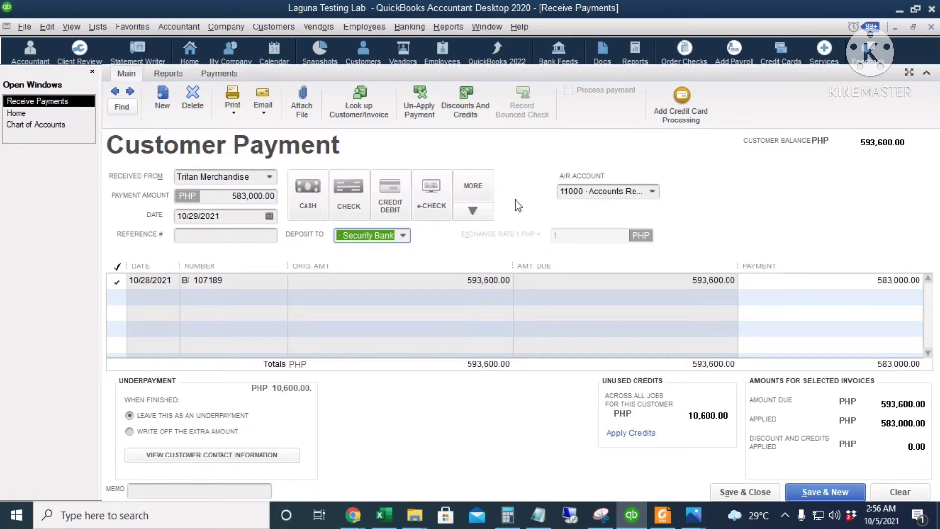
# - Apply the 10,600.00 credit to invoice BI 107189 and save the 583,000.00 payment
pyautogui.click(464, 106)
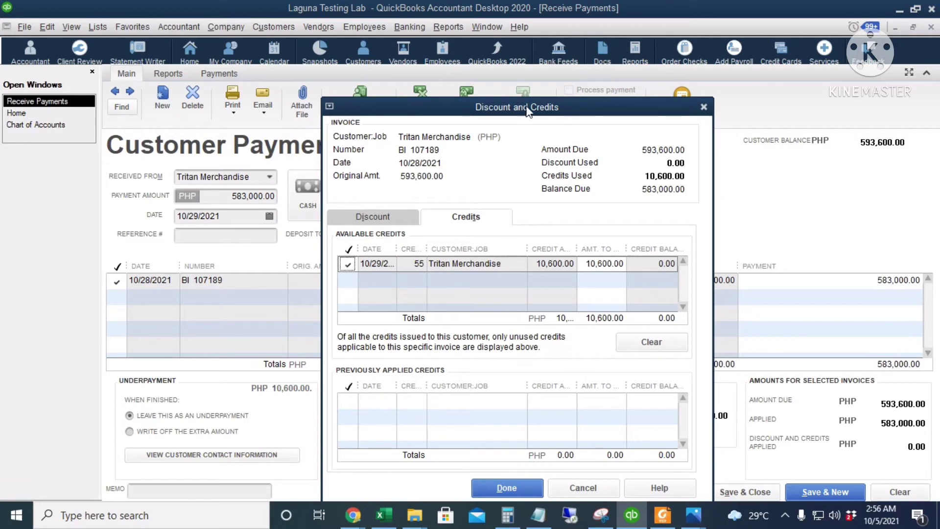
pyautogui.moveTo(529, 109); pyautogui.dragTo(518, 64)
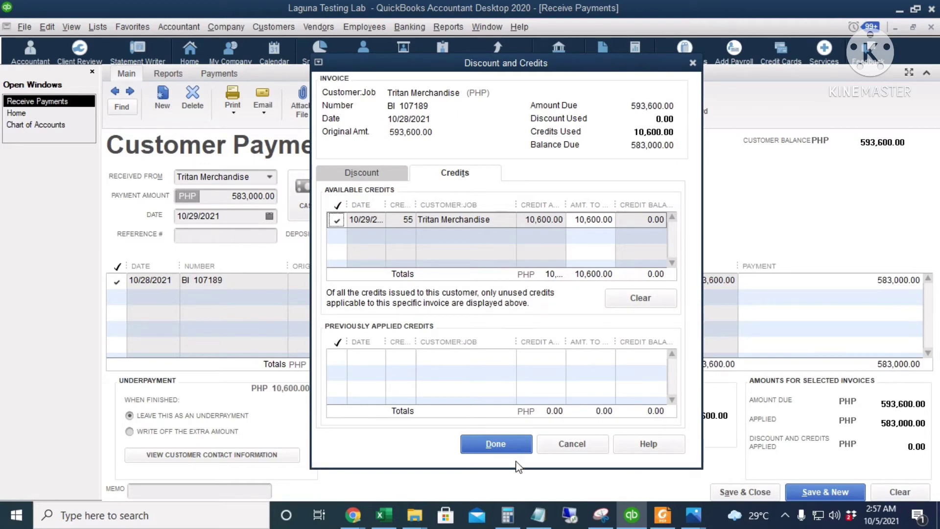
pyautogui.click(499, 443)
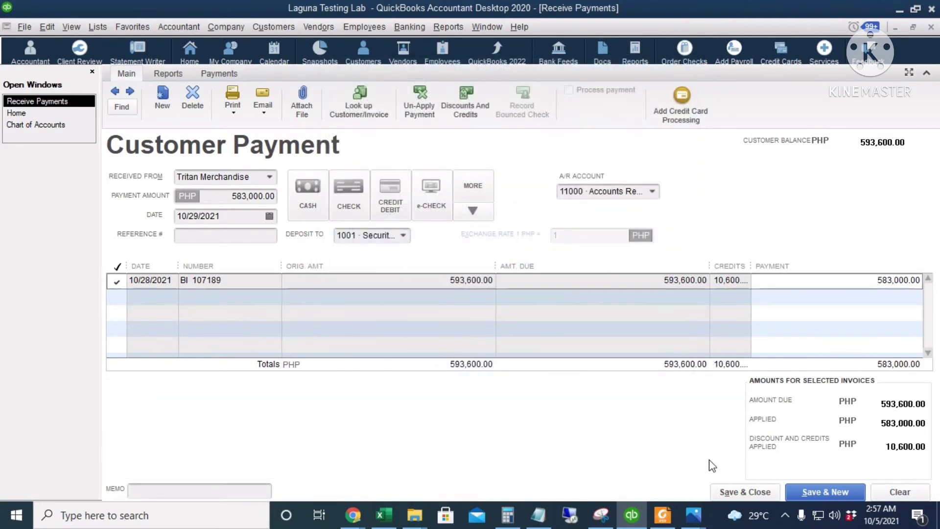
pyautogui.click(743, 492)
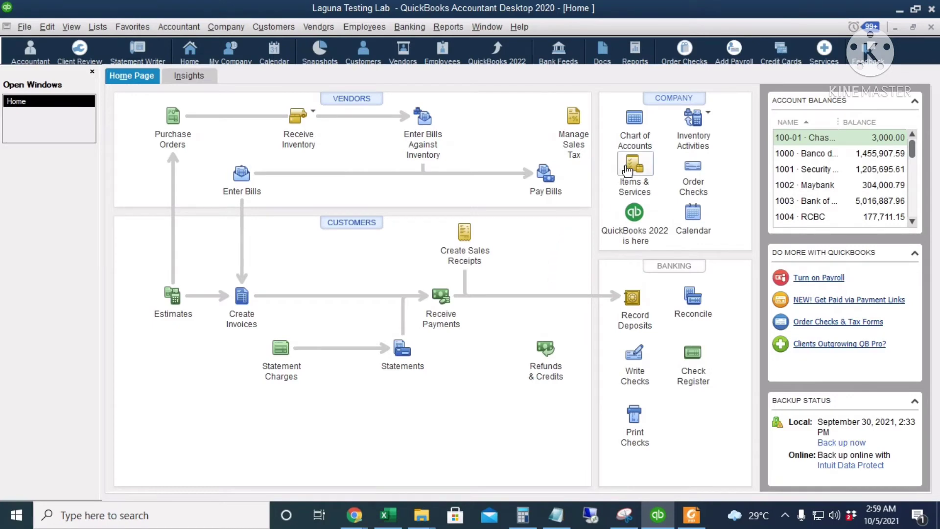
# - Open the 2009 Creditable Withholding Tax register; review the 10,600.00 Tritan entry and 410,174.85 opening balance
pyautogui.click(635, 120)
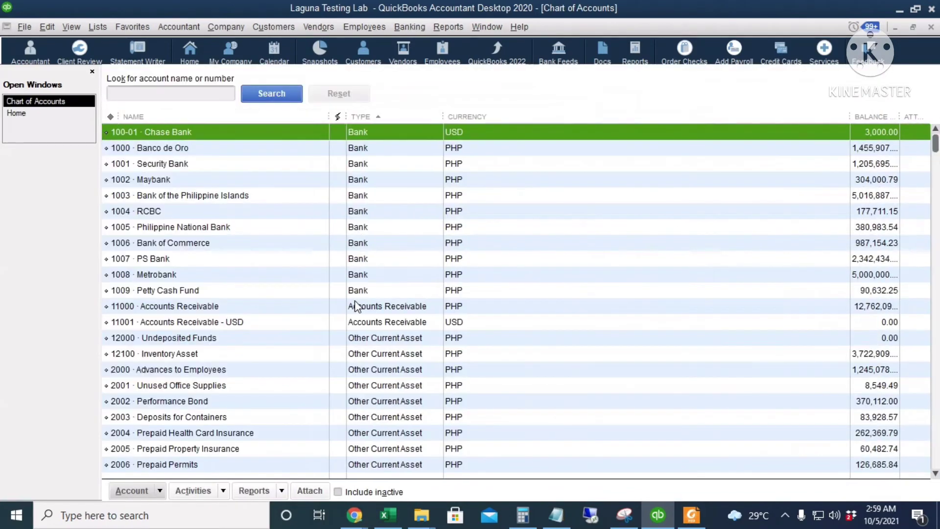
pyautogui.scroll(-5, 362, 266)
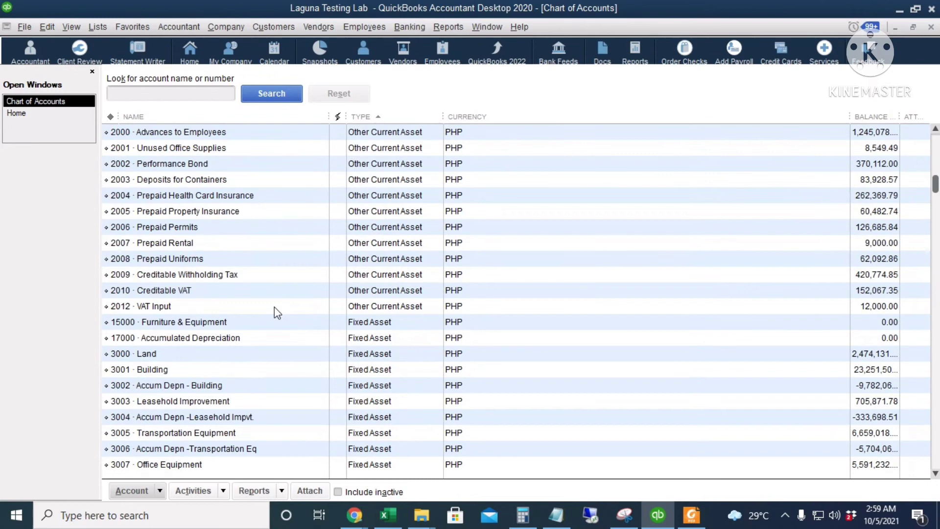
pyautogui.click(250, 273)
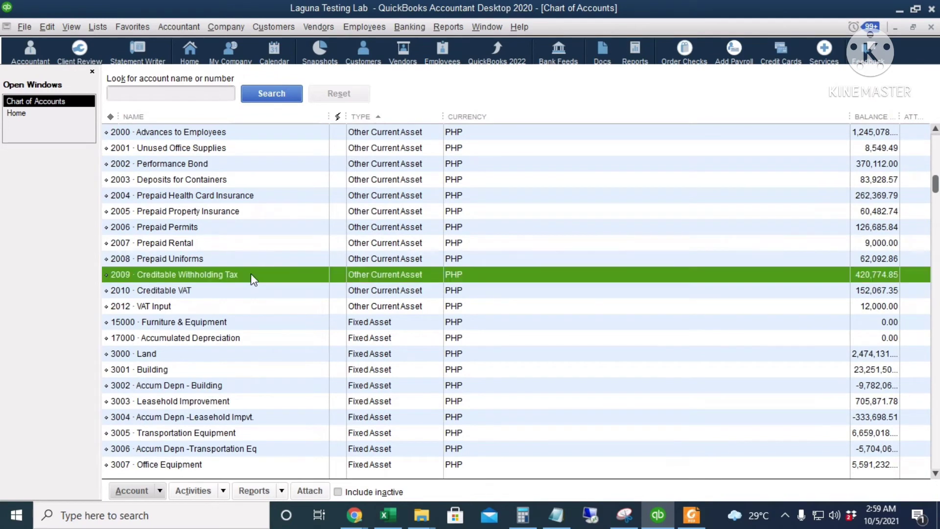
pyautogui.doubleClick(413, 274)
pyautogui.click(327, 177)
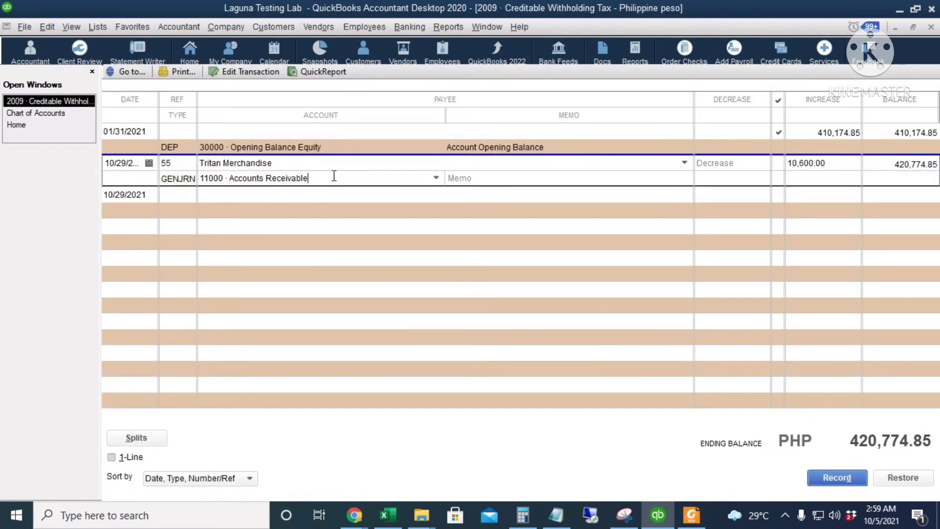
pyautogui.moveTo(834, 167); pyautogui.dragTo(778, 170)
pyautogui.click(807, 134)
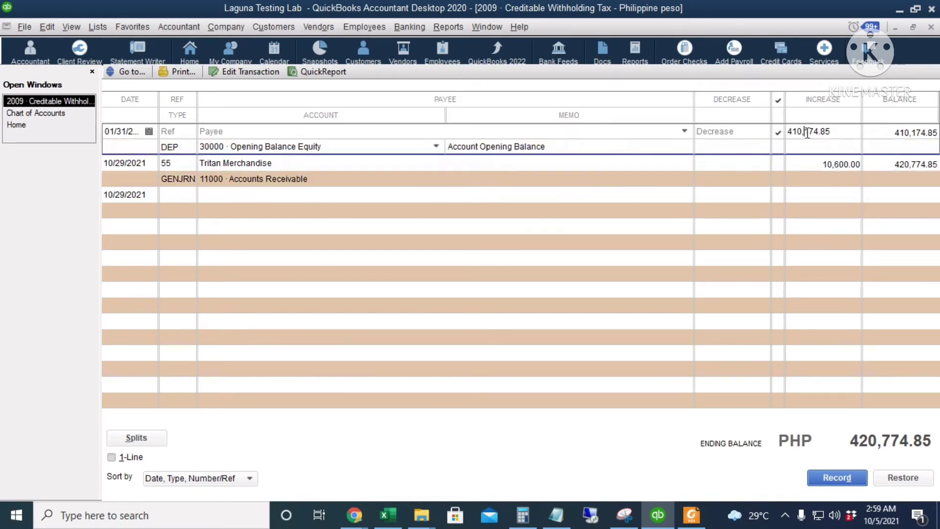
pyautogui.doubleClick(845, 132)
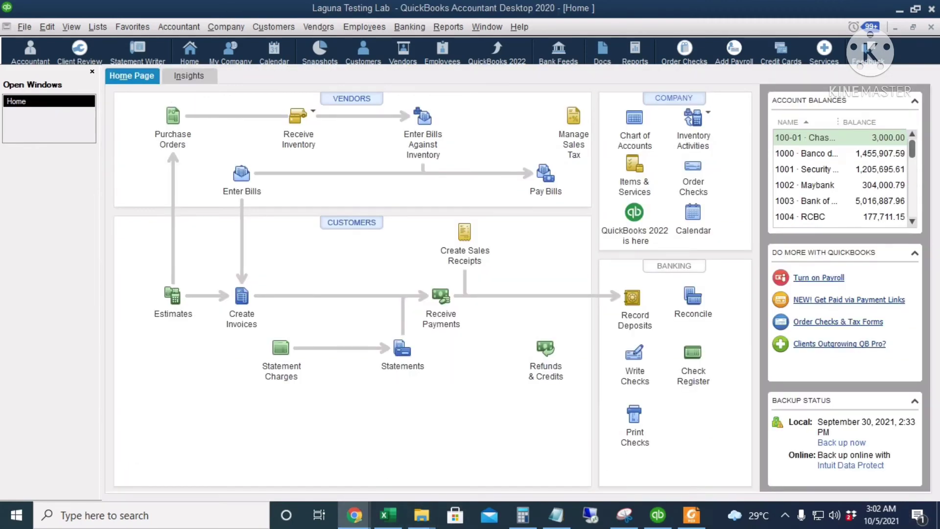
# - Start an 11/01/2021 journal entry crediting Creditable Withholding Tax 420,774.85
pyautogui.hotkey('alt', 'Tab')
pyautogui.click(228, 25)
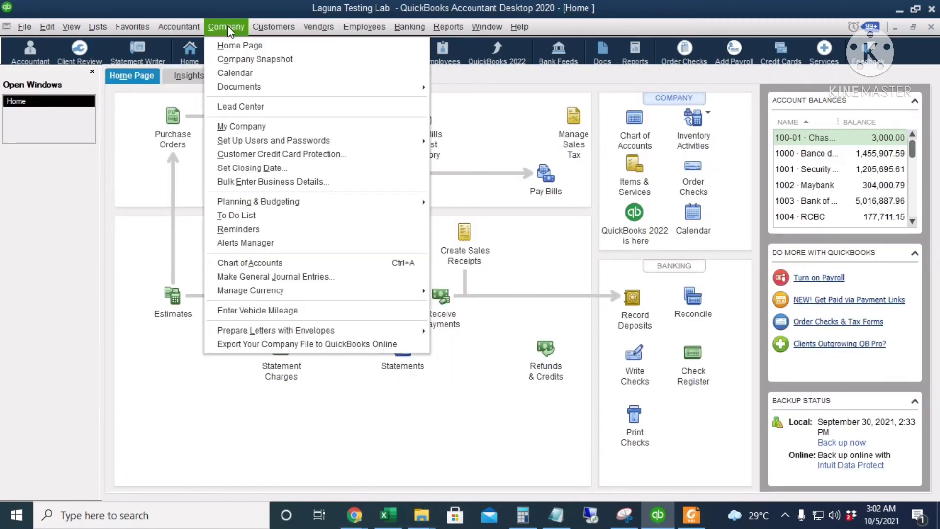
pyautogui.click(294, 275)
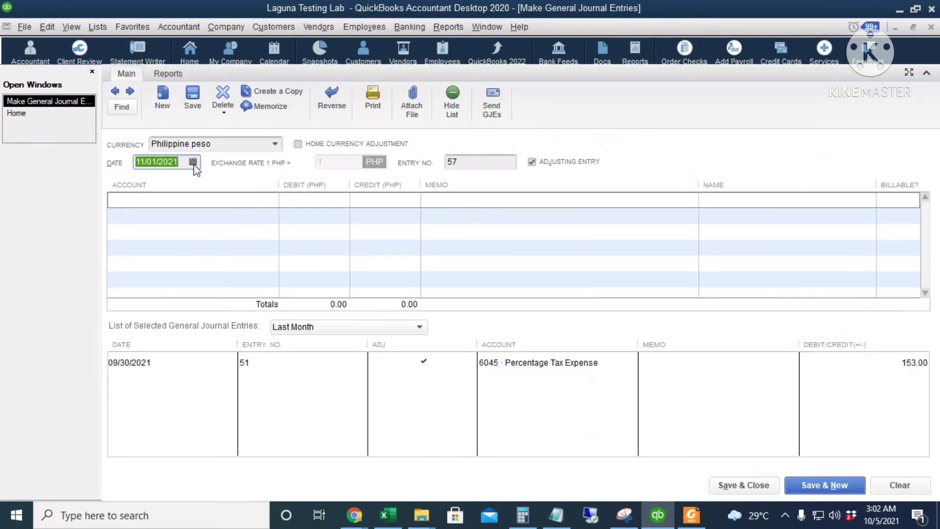
pyautogui.click(195, 167)
pyautogui.click(170, 200)
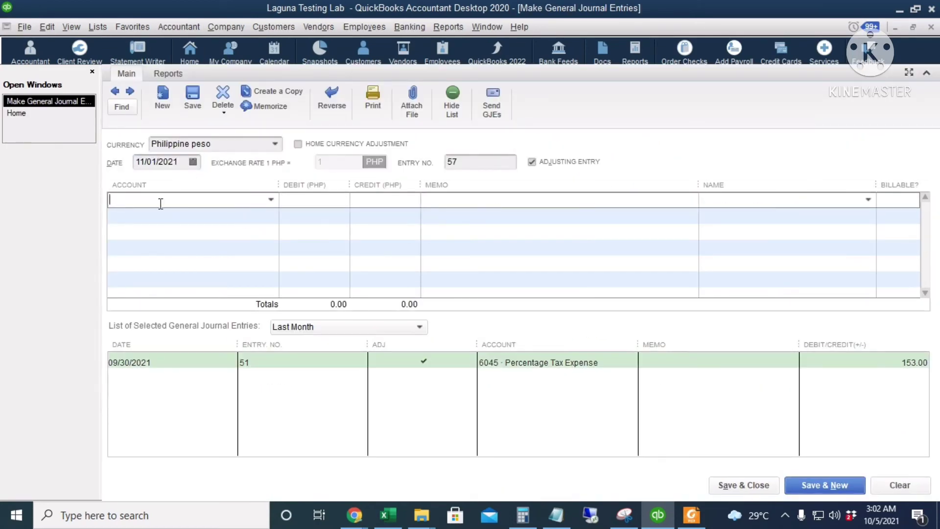
pyautogui.write('Creditable VAT')
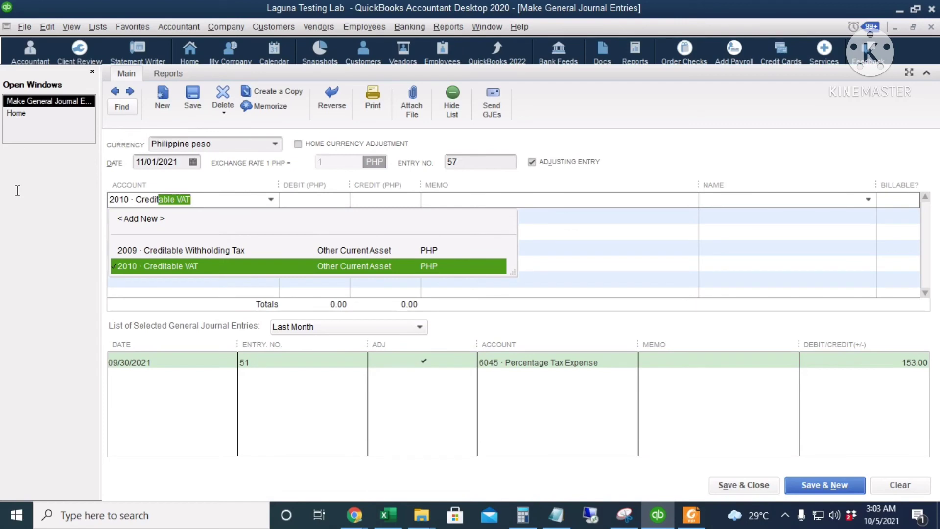
pyautogui.click(241, 251)
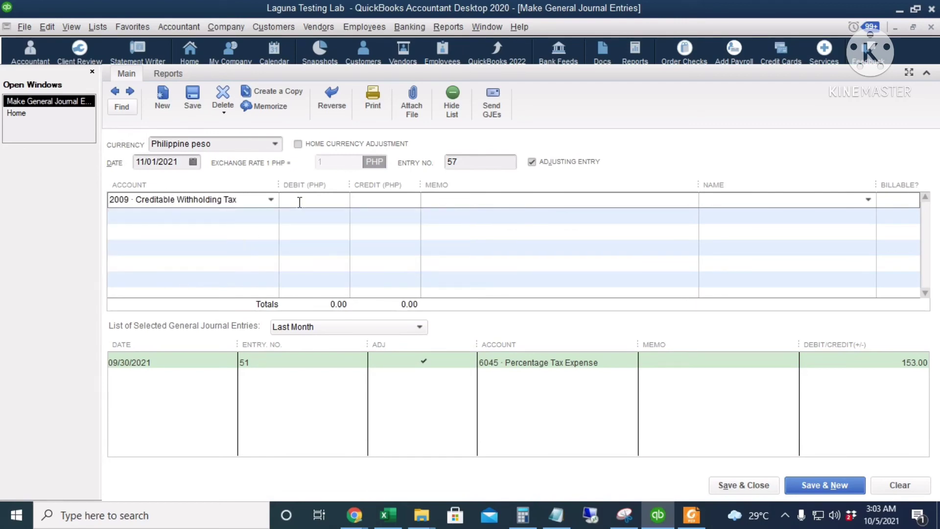
pyautogui.click(376, 204)
pyautogui.write('420,774.85')
pyautogui.press('Tab')
# - Debit Income Tax Payable 1,317,206.06 on the second line
pyautogui.click(184, 217)
pyautogui.write('Inc')
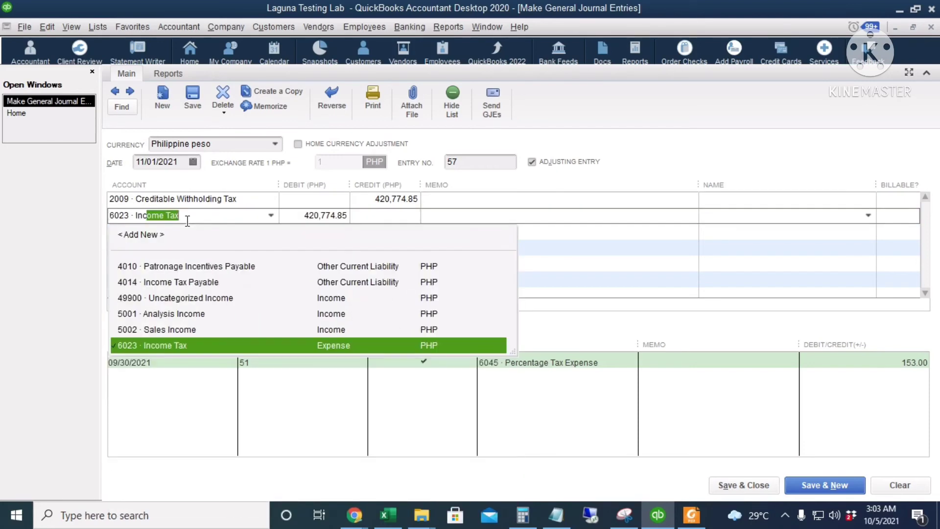
pyautogui.click(235, 283)
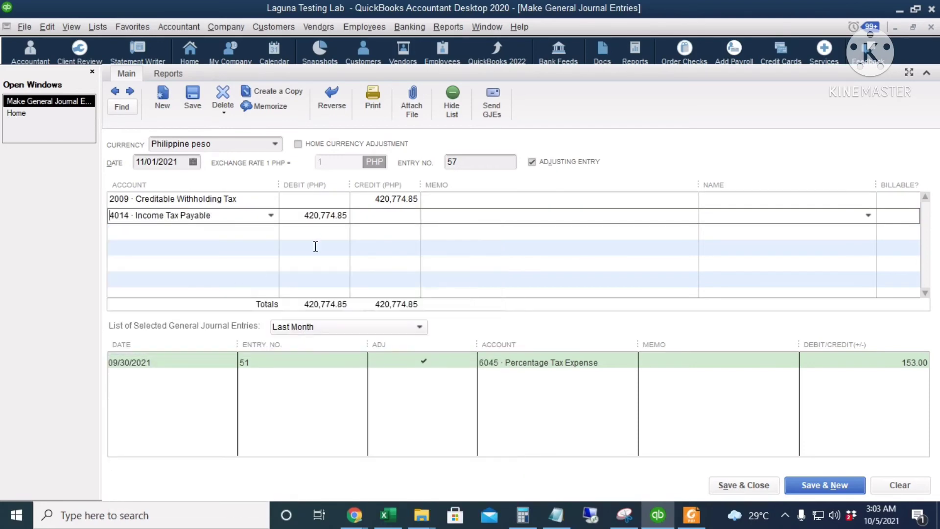
pyautogui.click(305, 218)
pyautogui.write('1317206.06')
pyautogui.press('Tab')
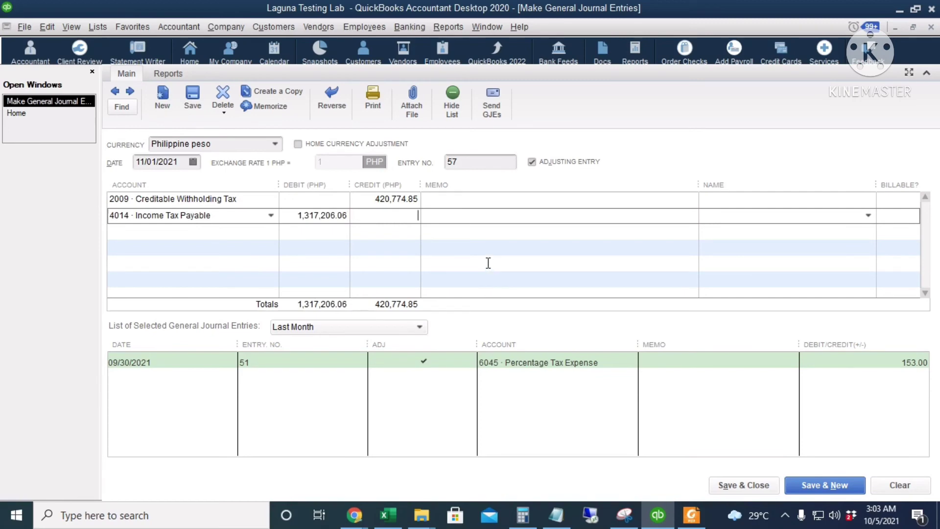
# - Credit PS Bank the balancing 896,431.21 on a third line and save the entry
pyautogui.click(379, 230)
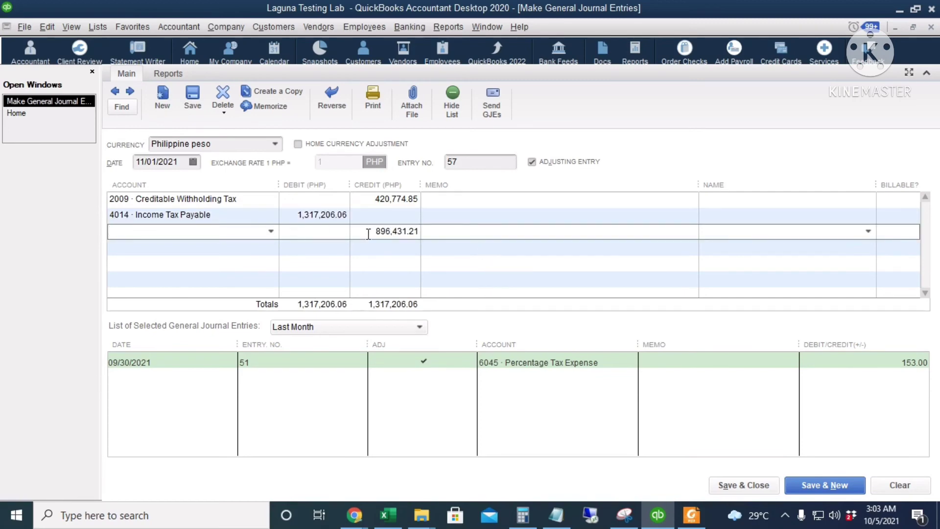
pyautogui.click(368, 233)
pyautogui.click(271, 231)
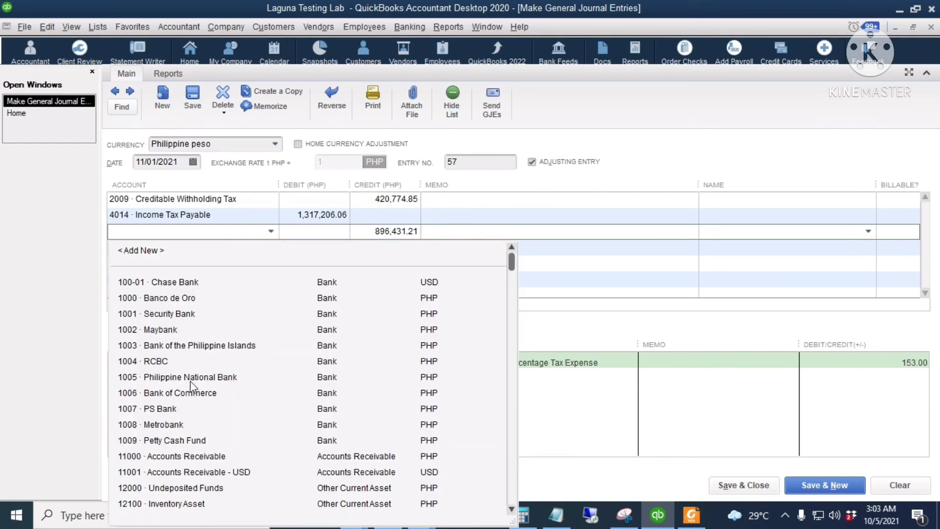
pyautogui.click(199, 409)
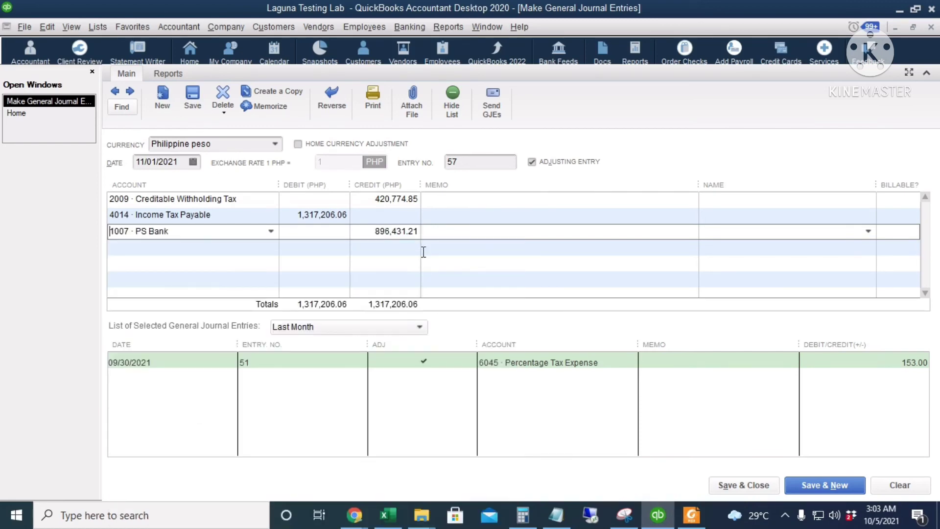
pyautogui.click(358, 230)
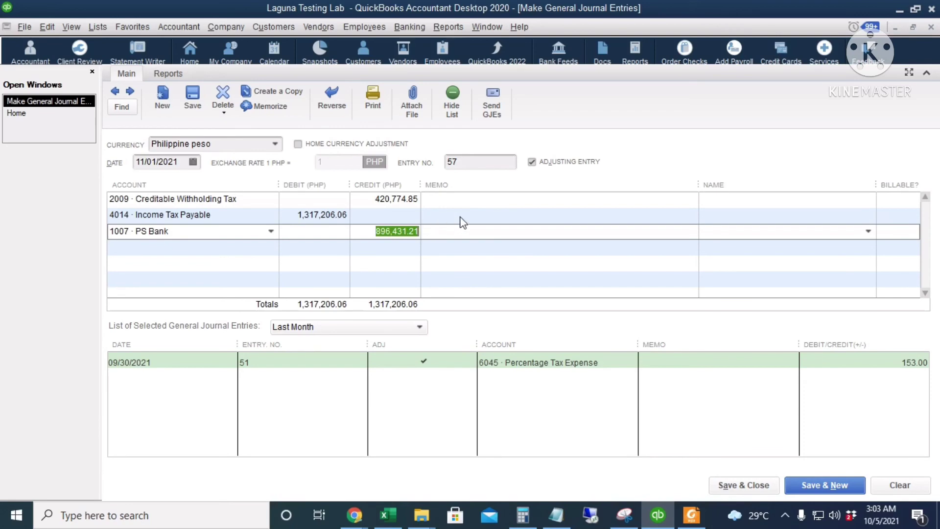
pyautogui.click(727, 487)
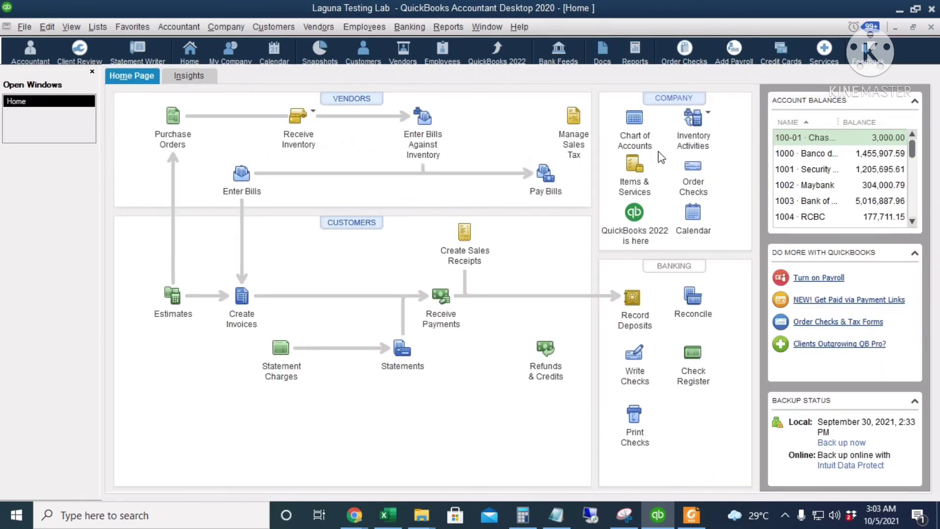
# - Check the Creditable Withholding Tax register, where journal entry 57 brings the balance to 0.00
pyautogui.hotkey('ctrl', 'a')
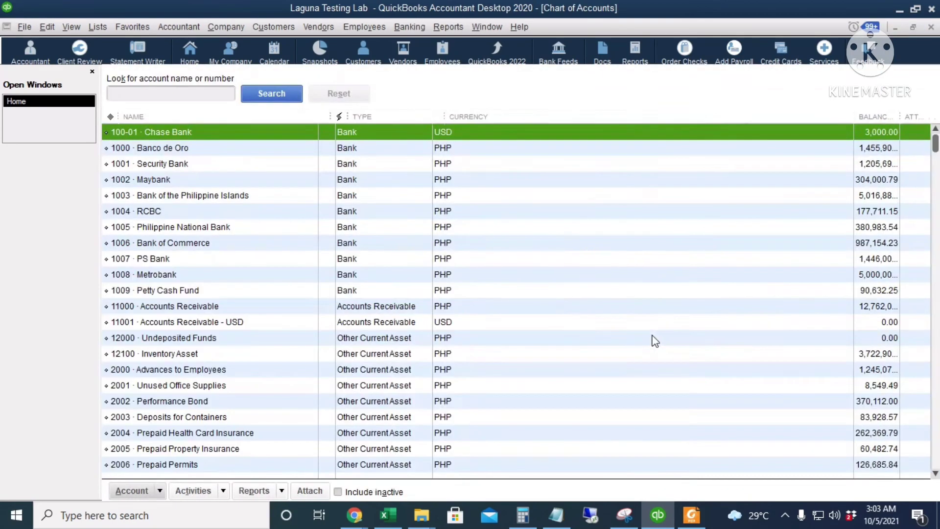
pyautogui.scroll(-3, 267, 260)
pyautogui.scroll(-2, 309, 319)
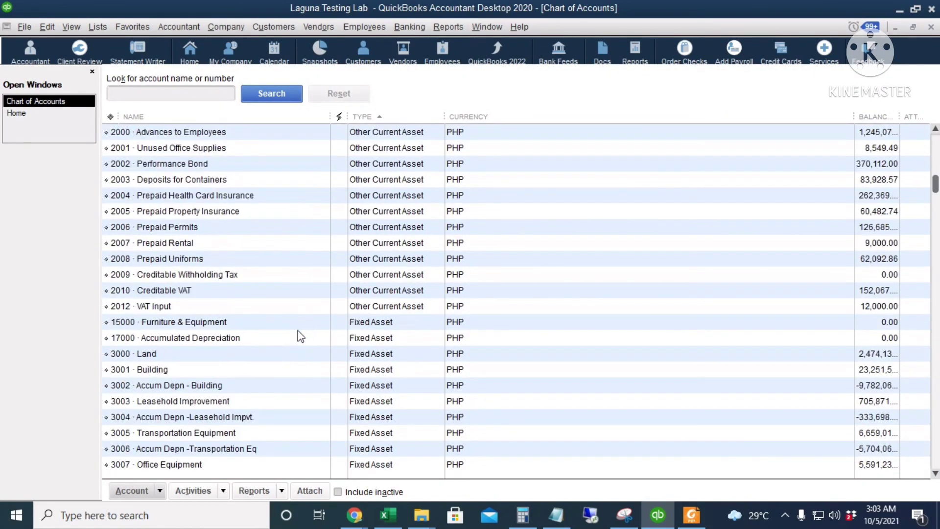
pyautogui.doubleClick(281, 275)
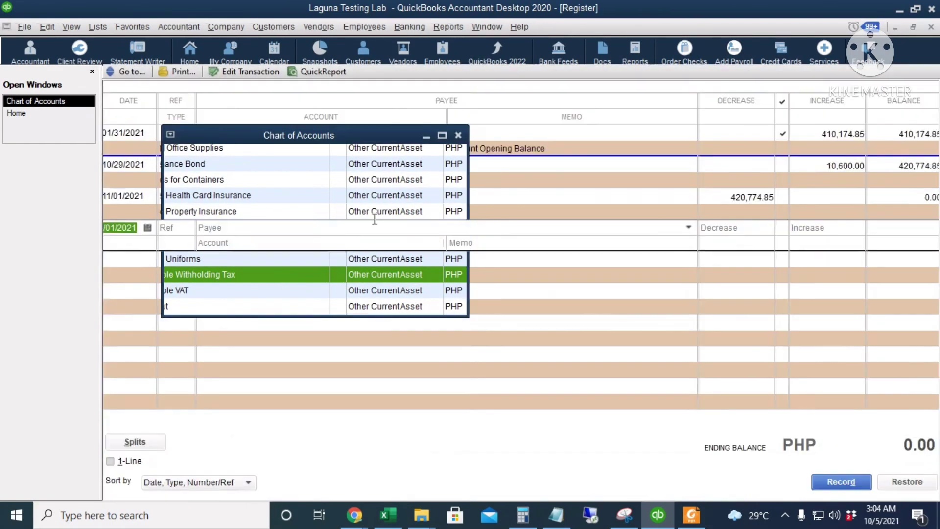
pyautogui.click(738, 197)
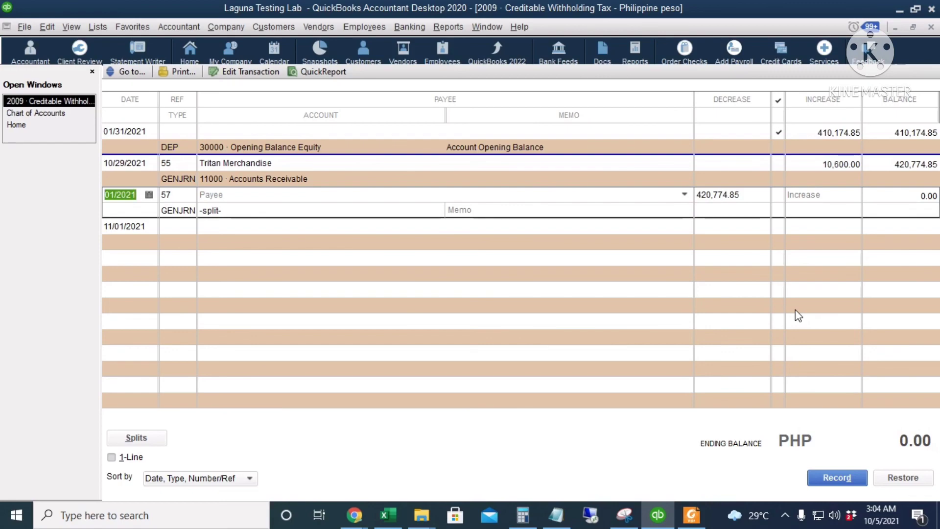
pyautogui.press('Escape')
# - Open the 4014 Income Tax Payable register to confirm its 0.00 balance
pyautogui.scroll(-4, 371, 408)
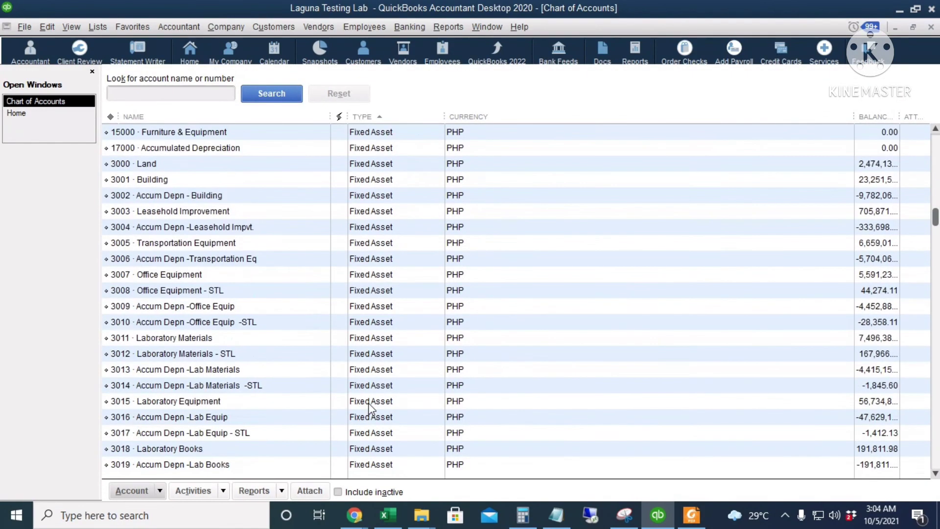
pyautogui.scroll(-10, 371, 415)
pyautogui.doubleClick(386, 346)
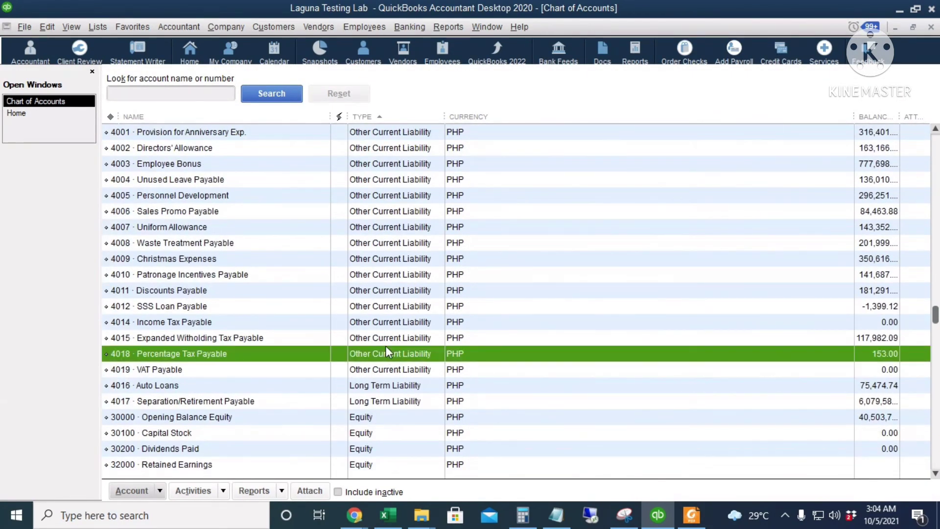